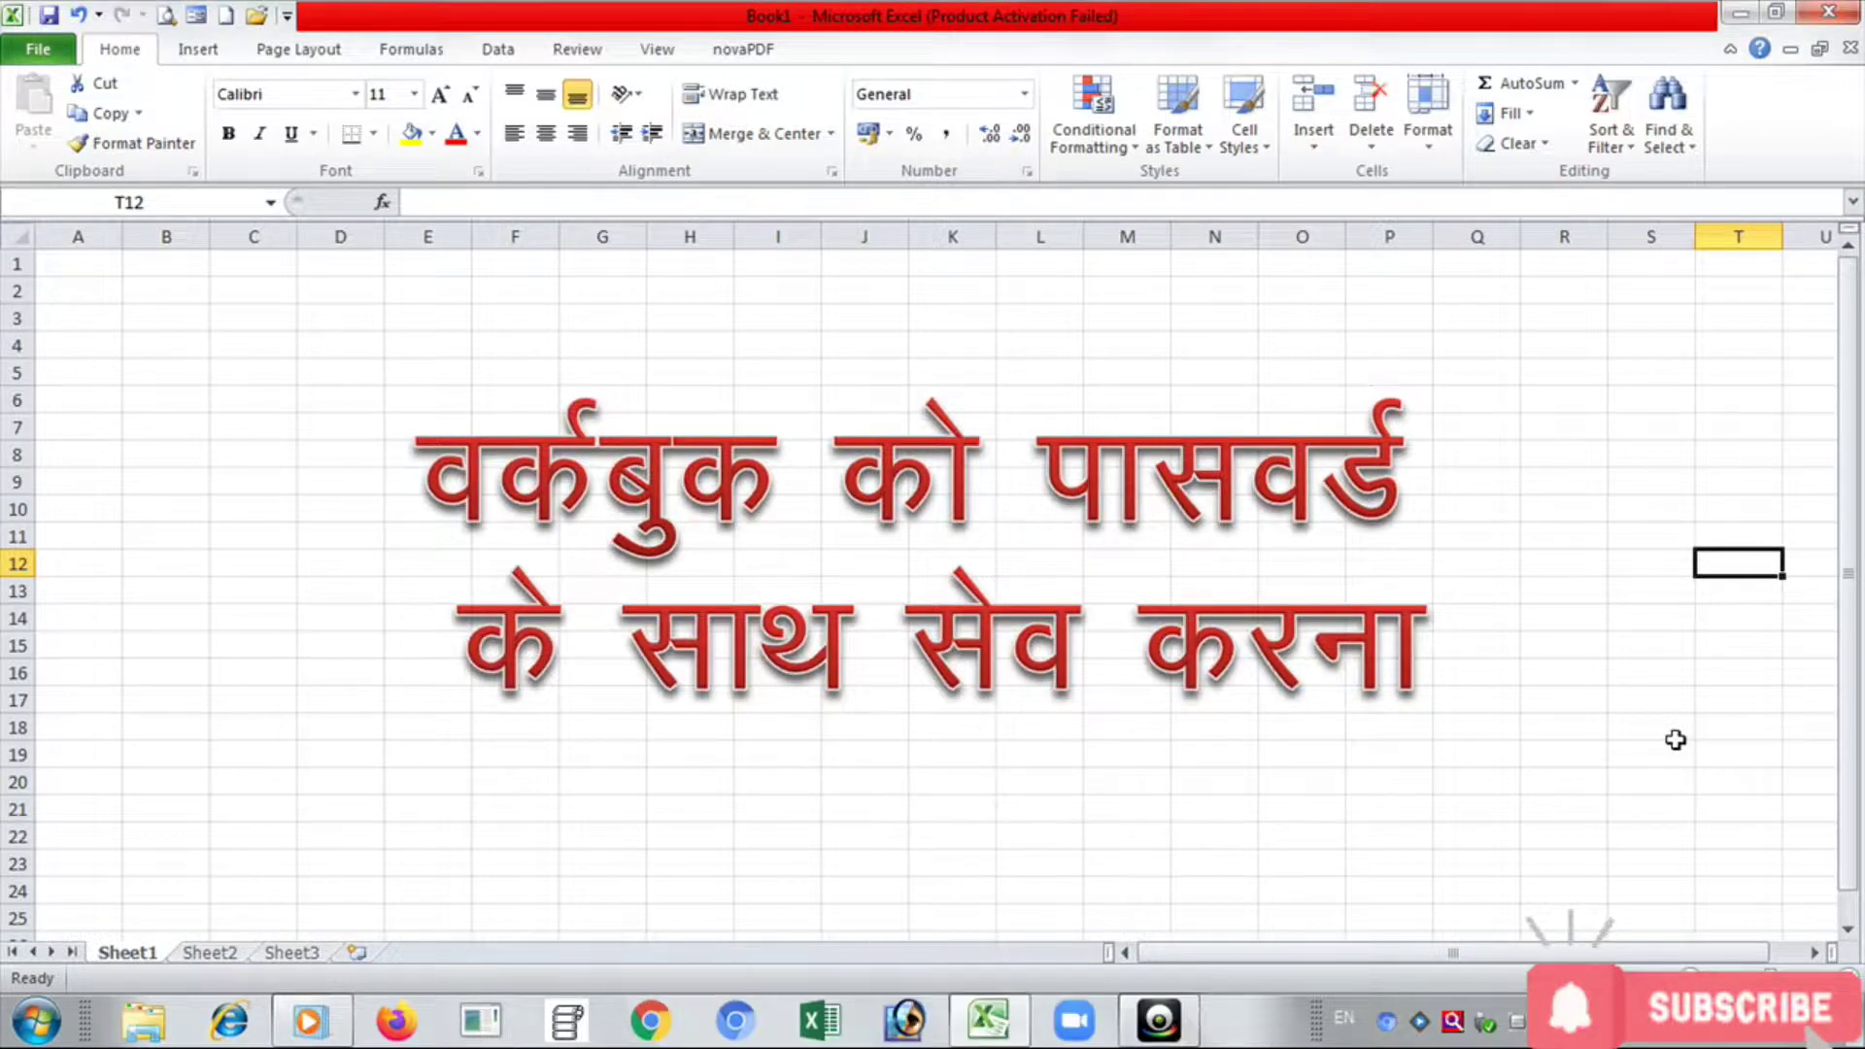
# Step: Select cells C4 and B7, then close the blank Book1 workbook with Alt+F4
pyautogui.click(249, 345)
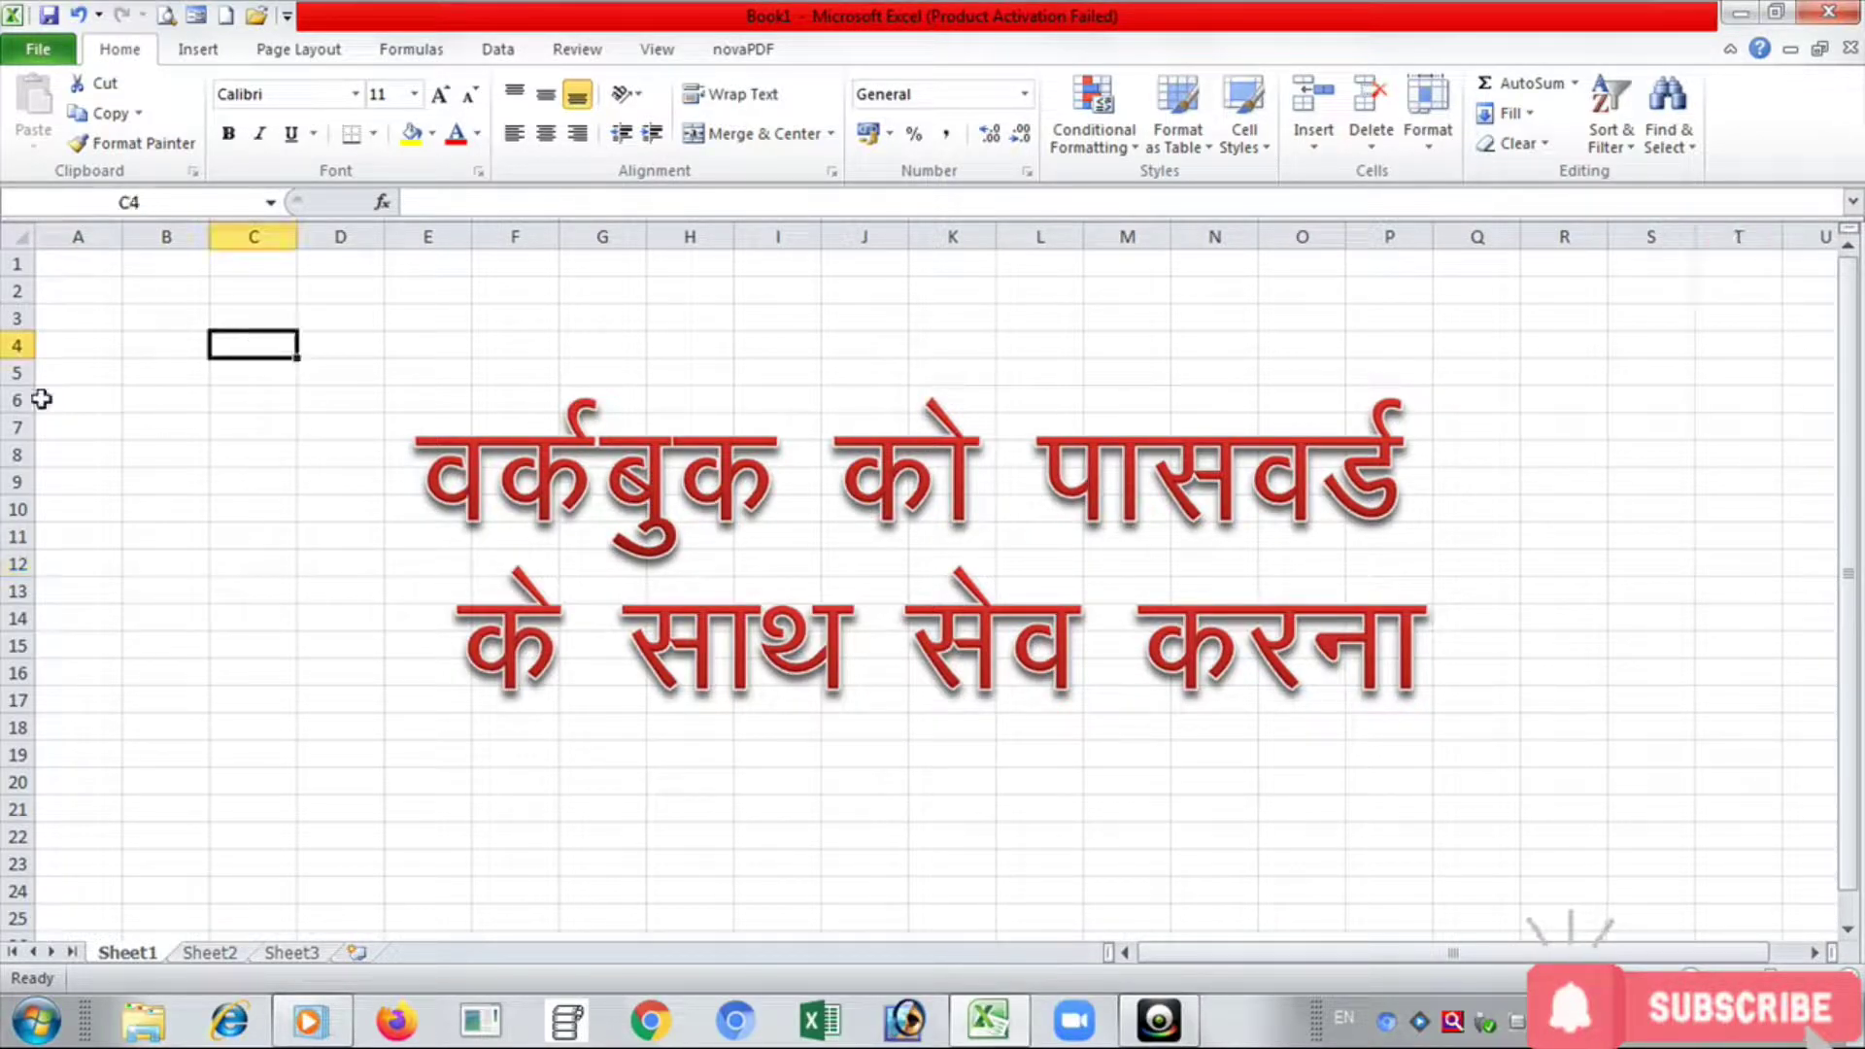
pyautogui.click(185, 425)
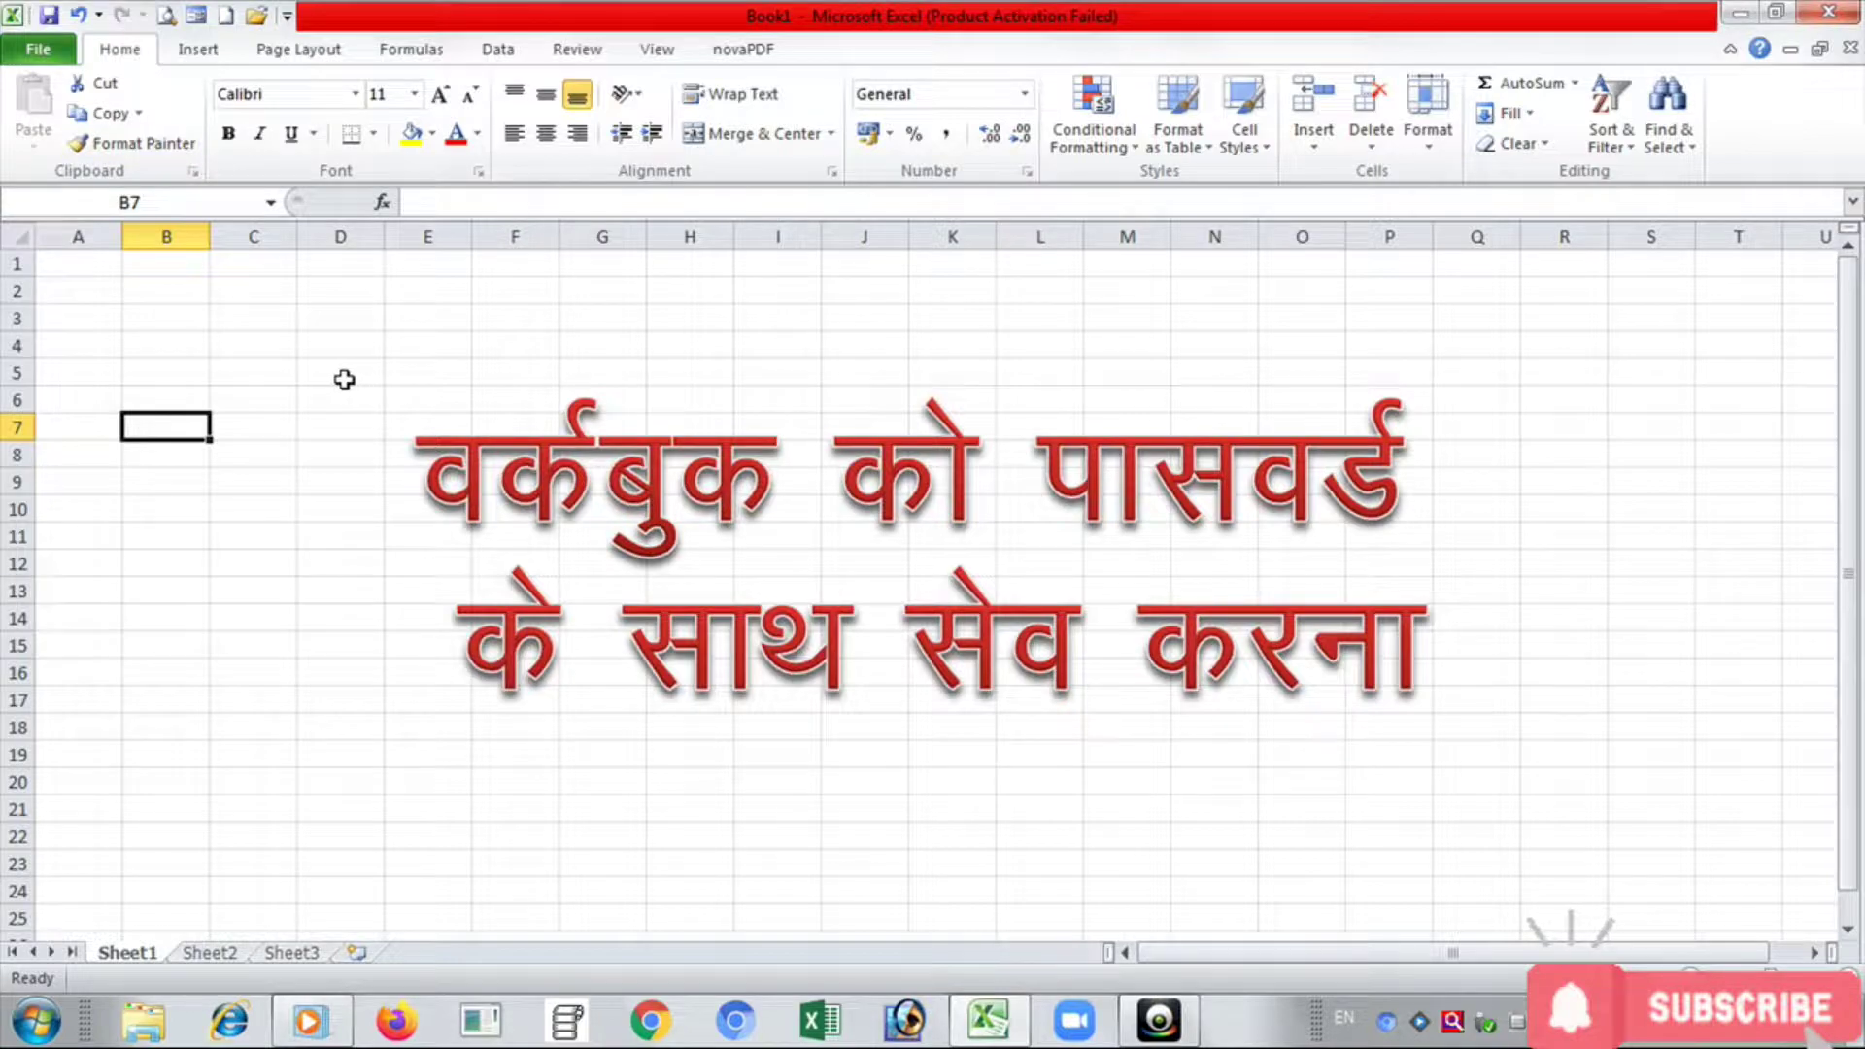
pyautogui.hotkey('alt', 'F4')
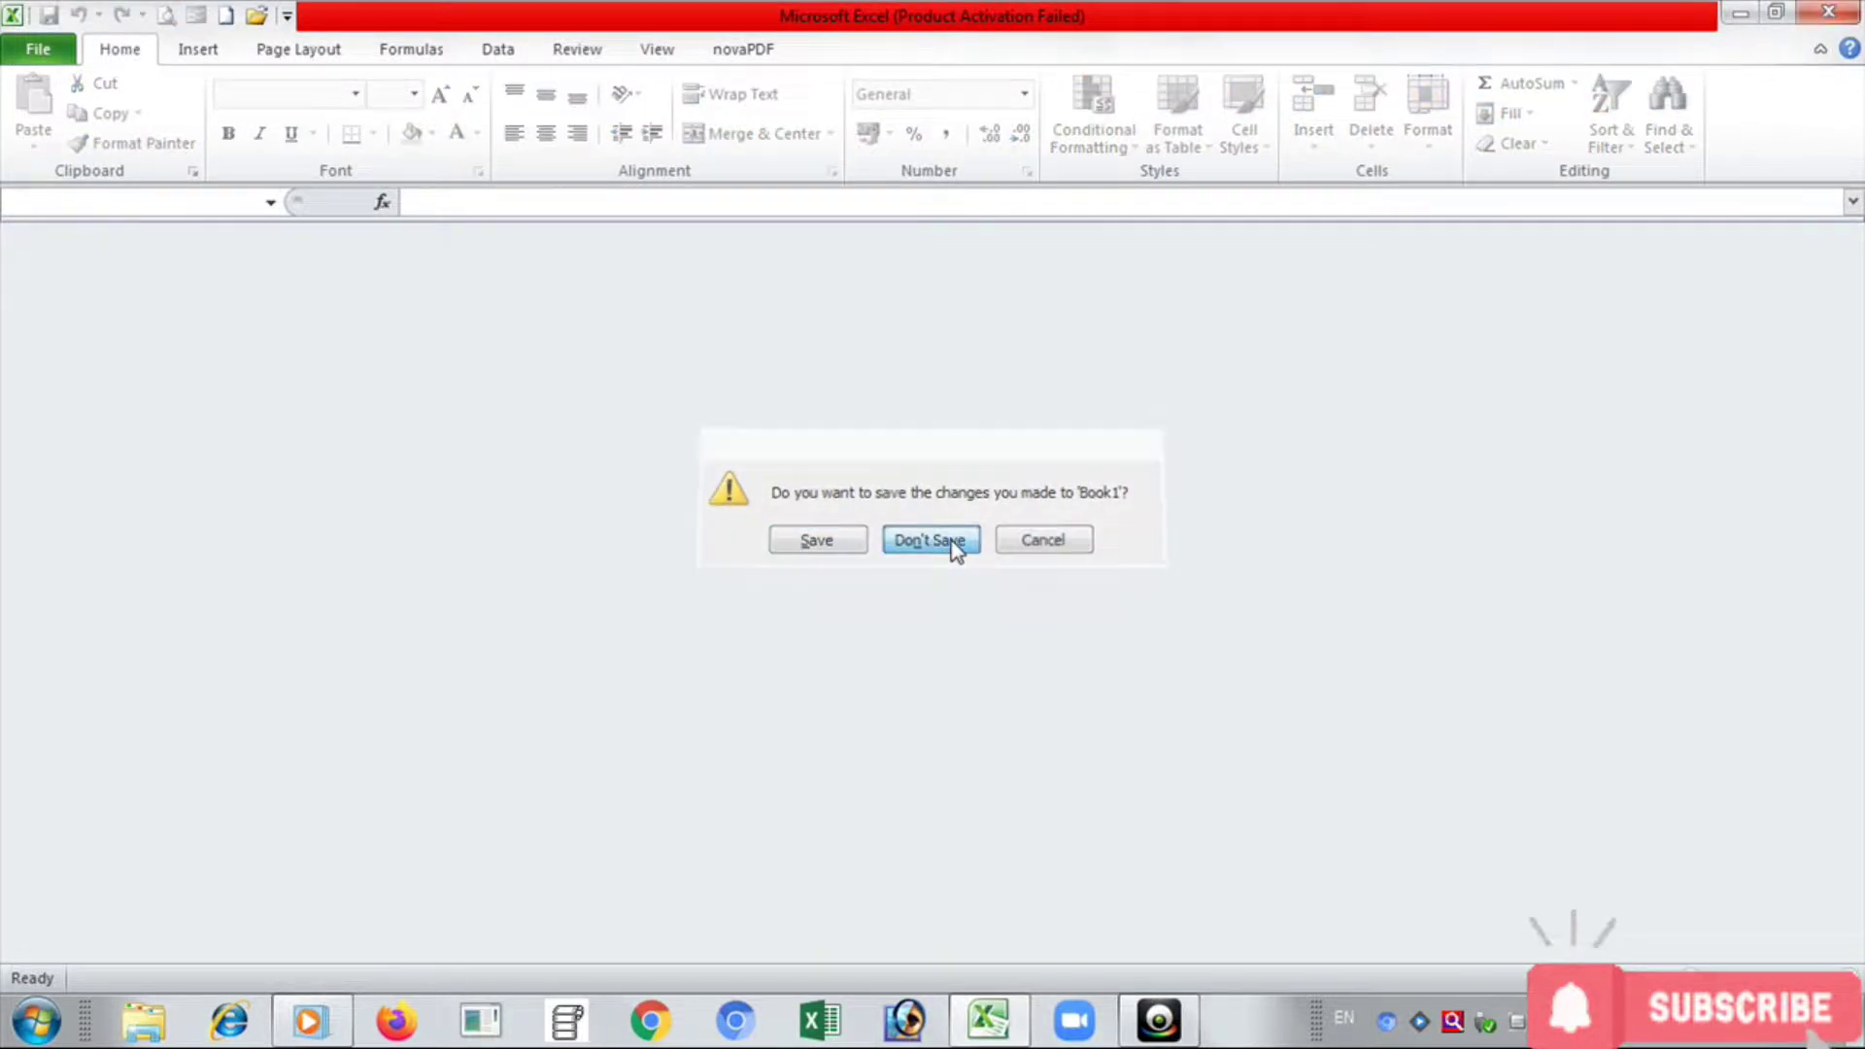
# Step: Discard Book1 without saving and open the DataSheeet workbook from Documents
pyautogui.click(962, 544)
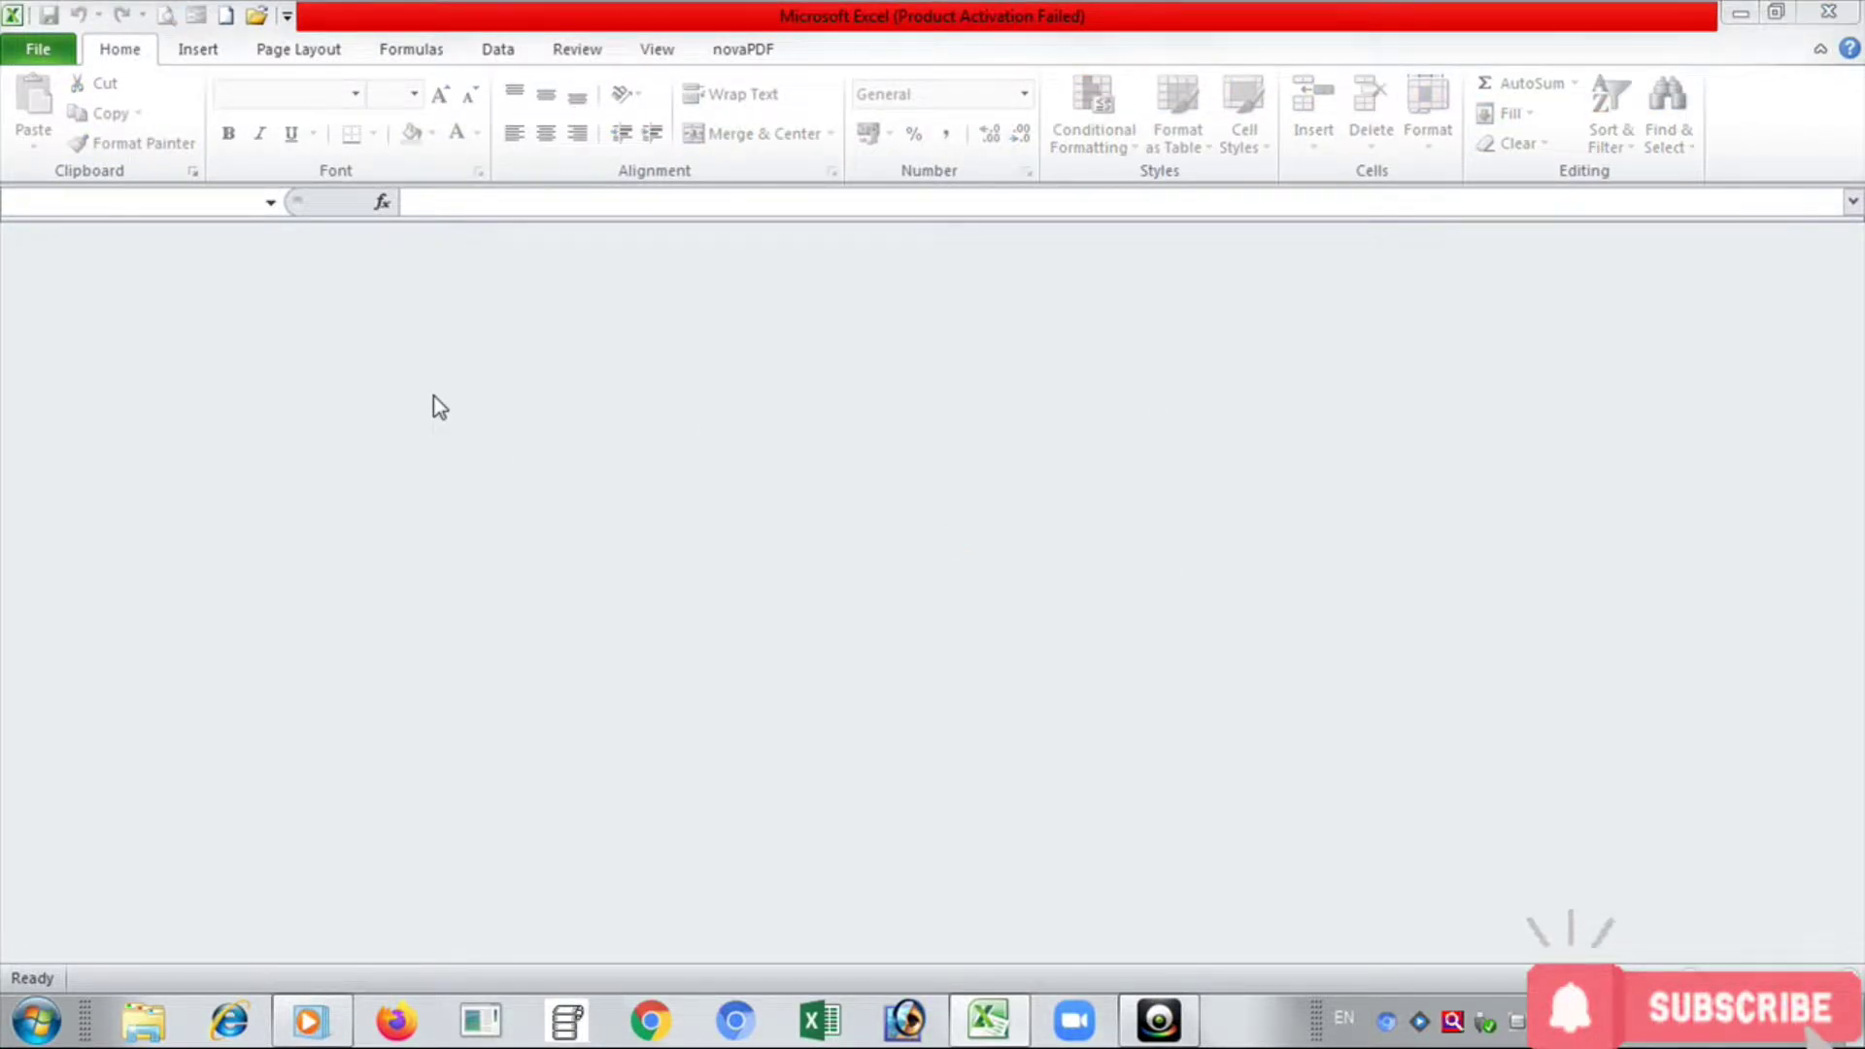
pyautogui.hotkey('ctrl', 'o')
pyautogui.click(1155, 806)
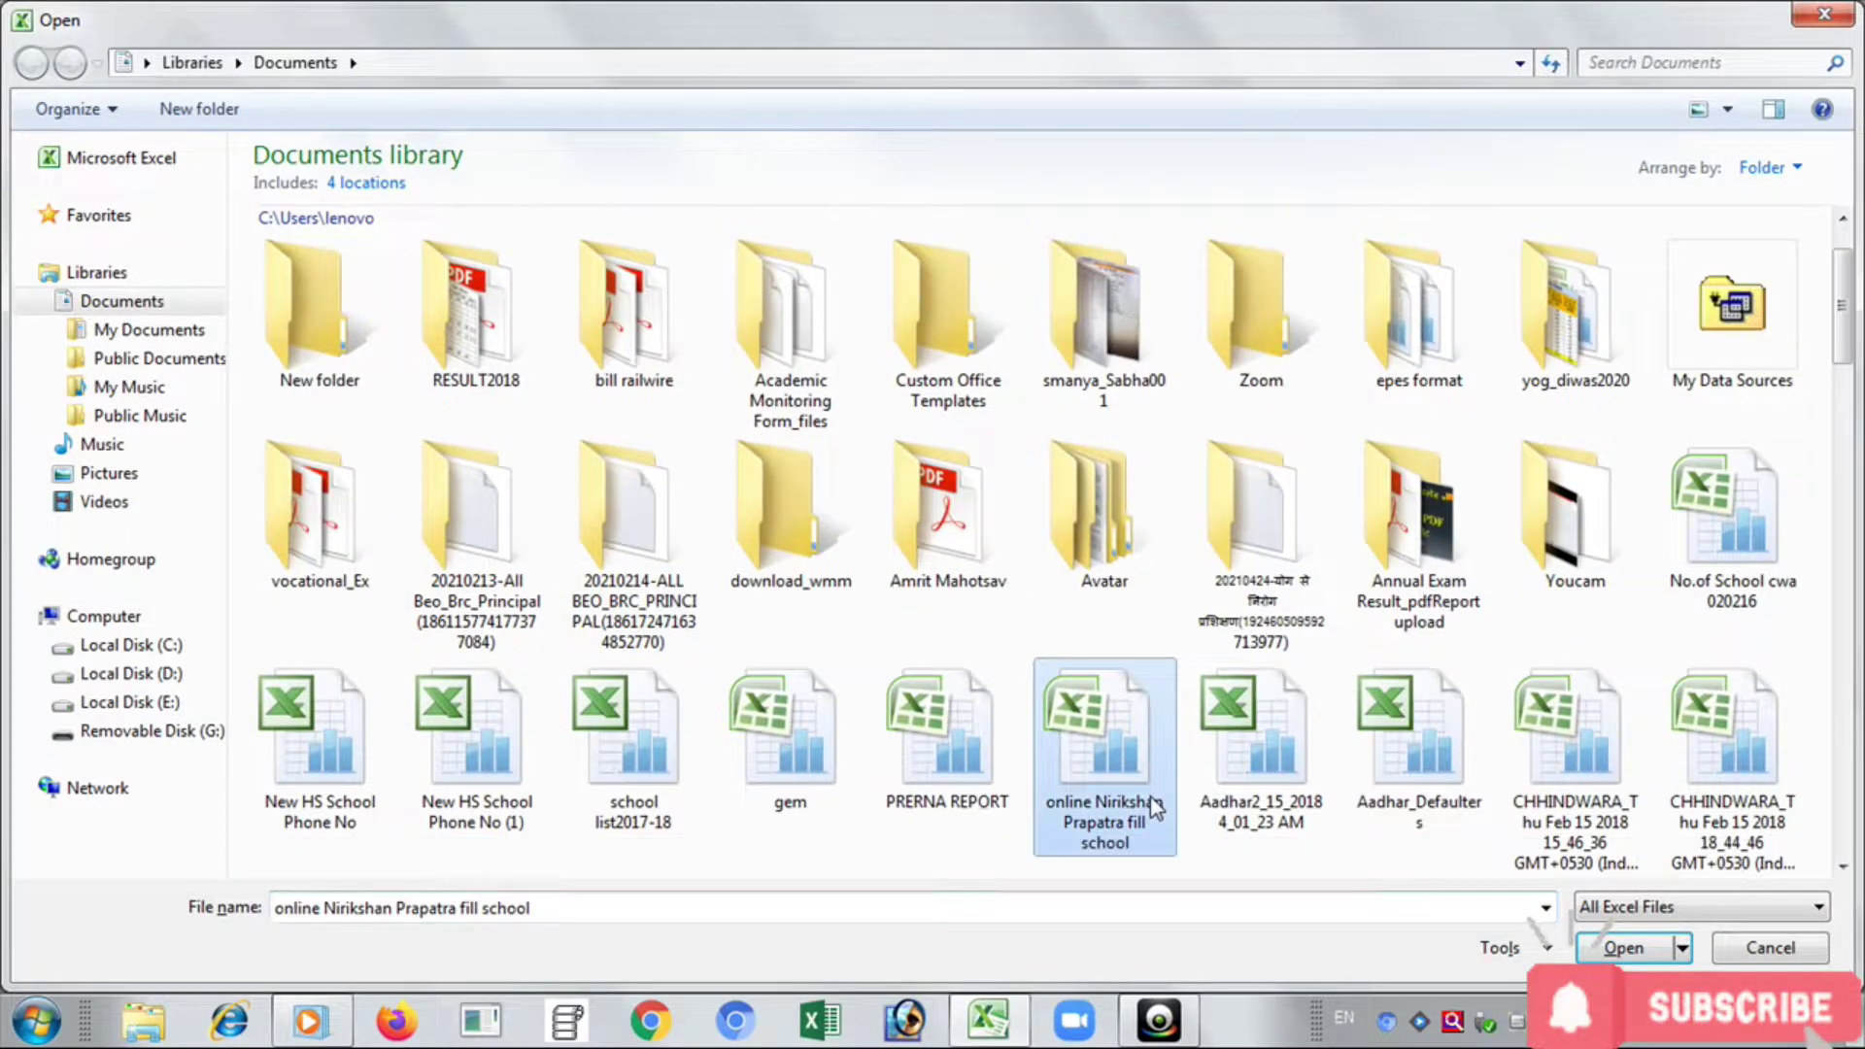
pyautogui.press('d')
pyautogui.doubleClick(645, 517)
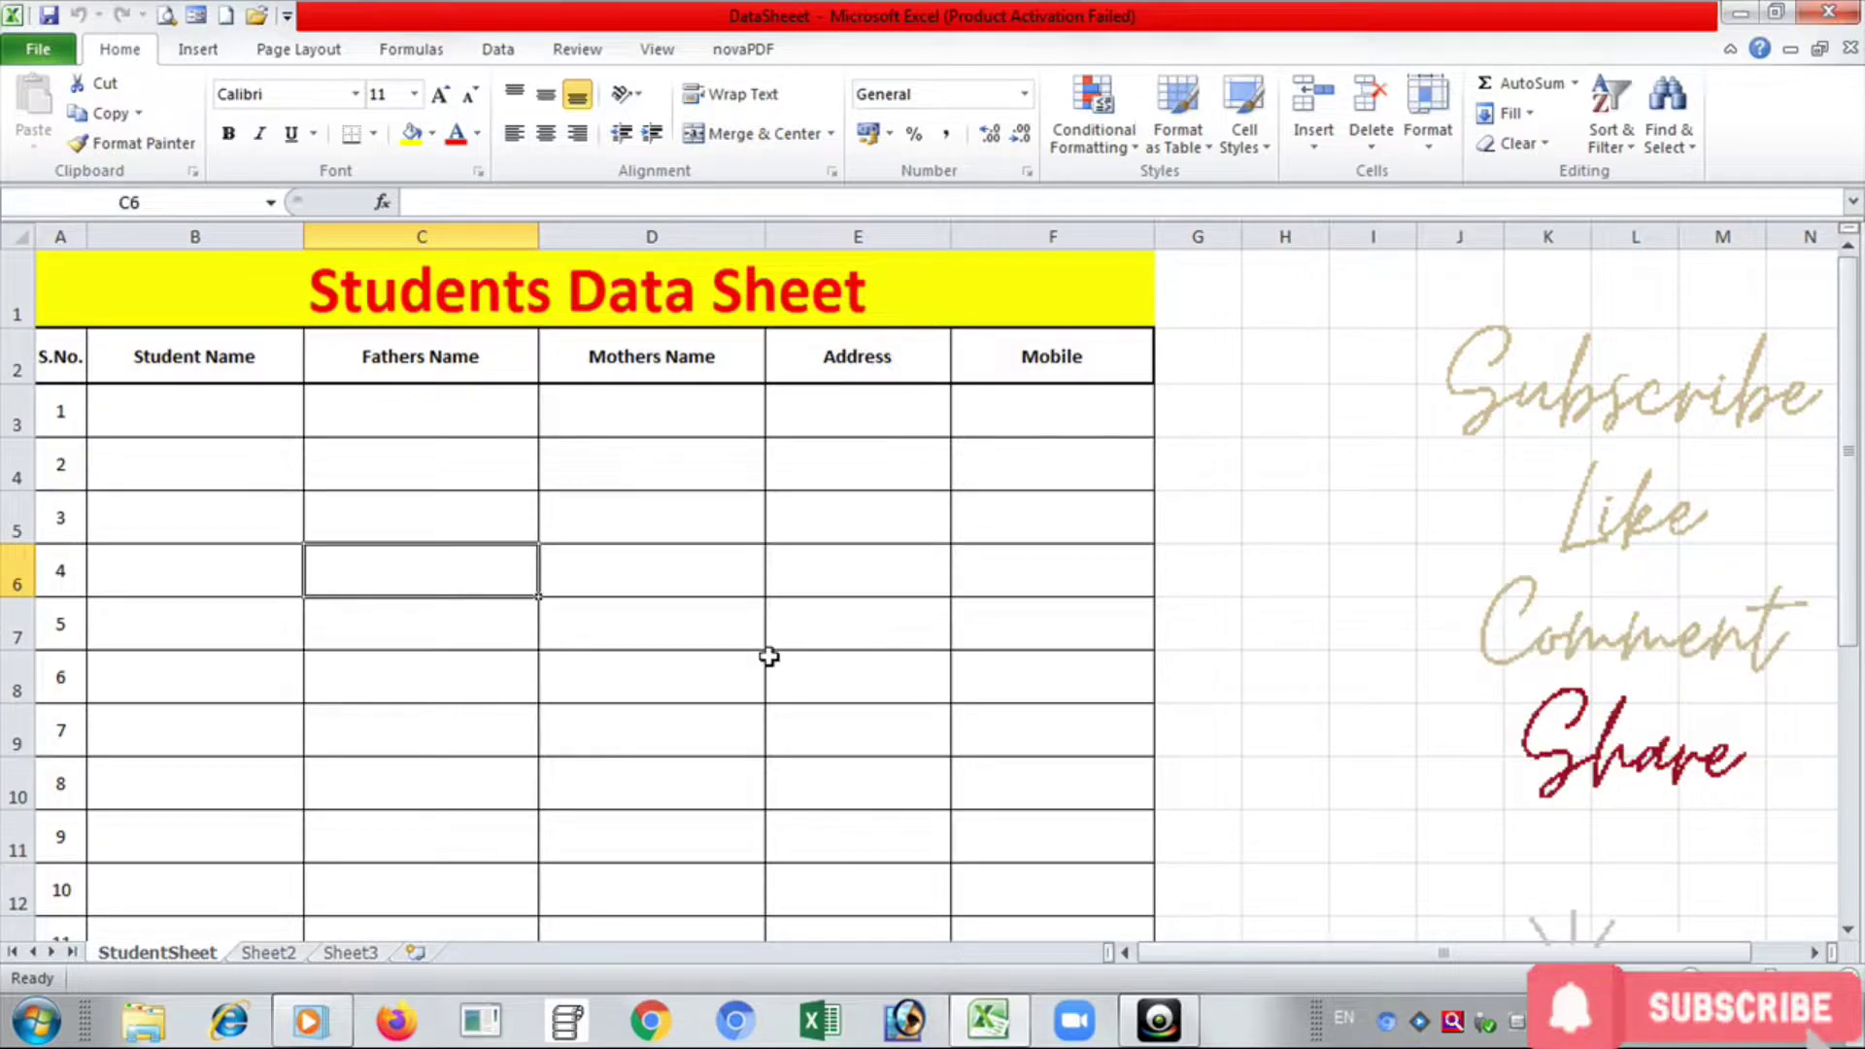
# Step: Select cells B4, C5, D8 and D6 in the student table
pyautogui.click(260, 461)
pyautogui.click(367, 545)
pyautogui.click(607, 685)
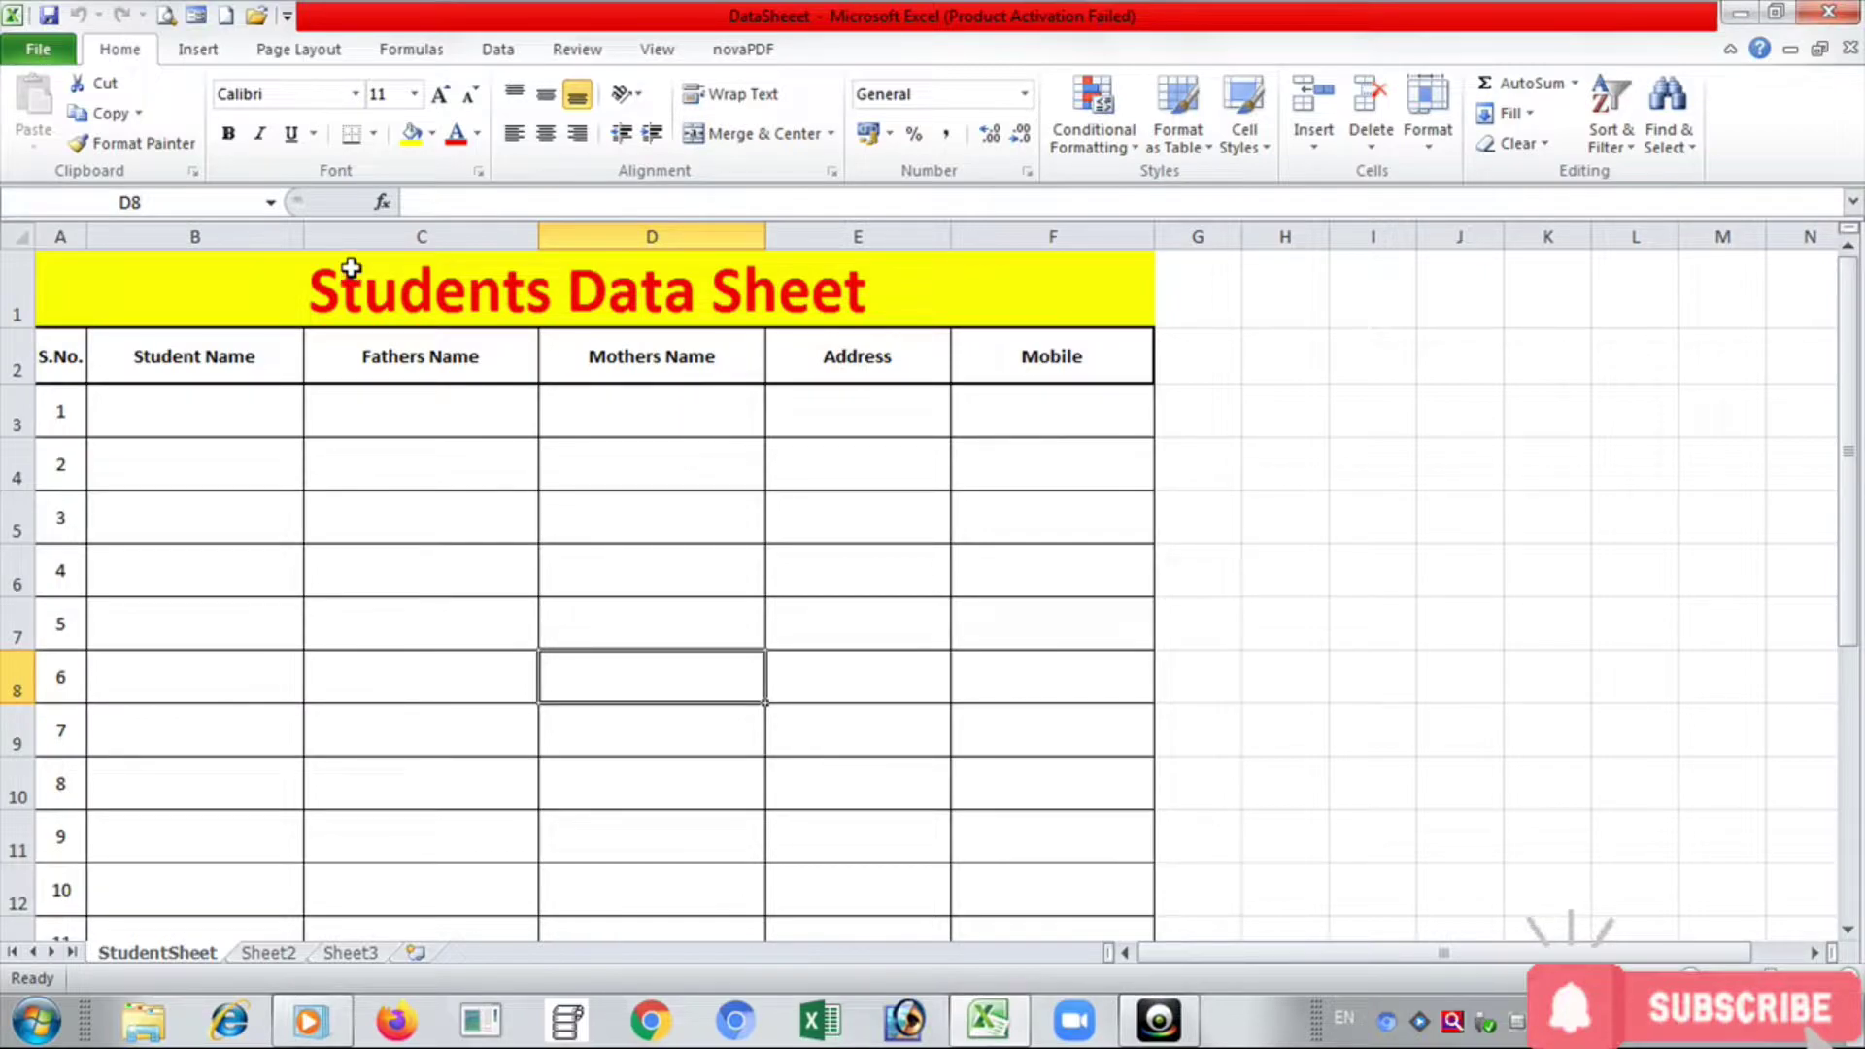
pyautogui.click(689, 578)
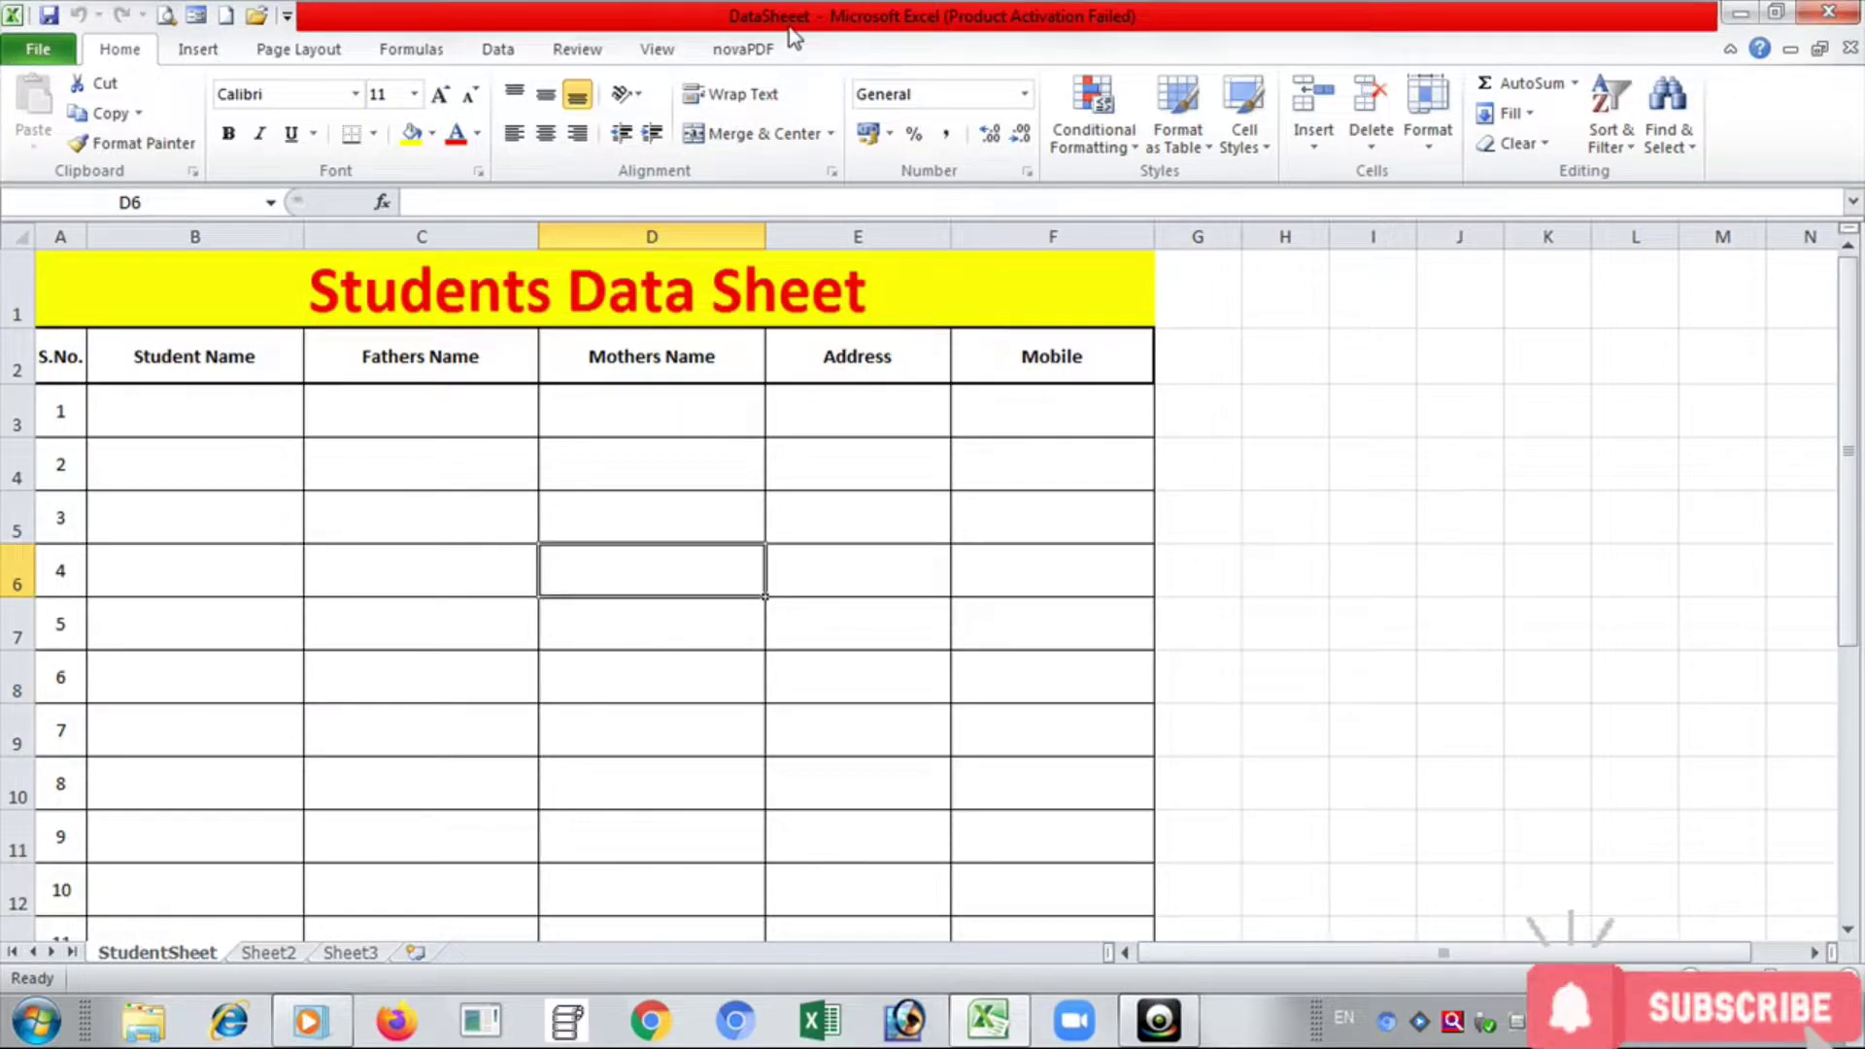
# Step: Start Save As with file name DataSheeet1 and type Excel Workbook in Documents
pyautogui.click(35, 52)
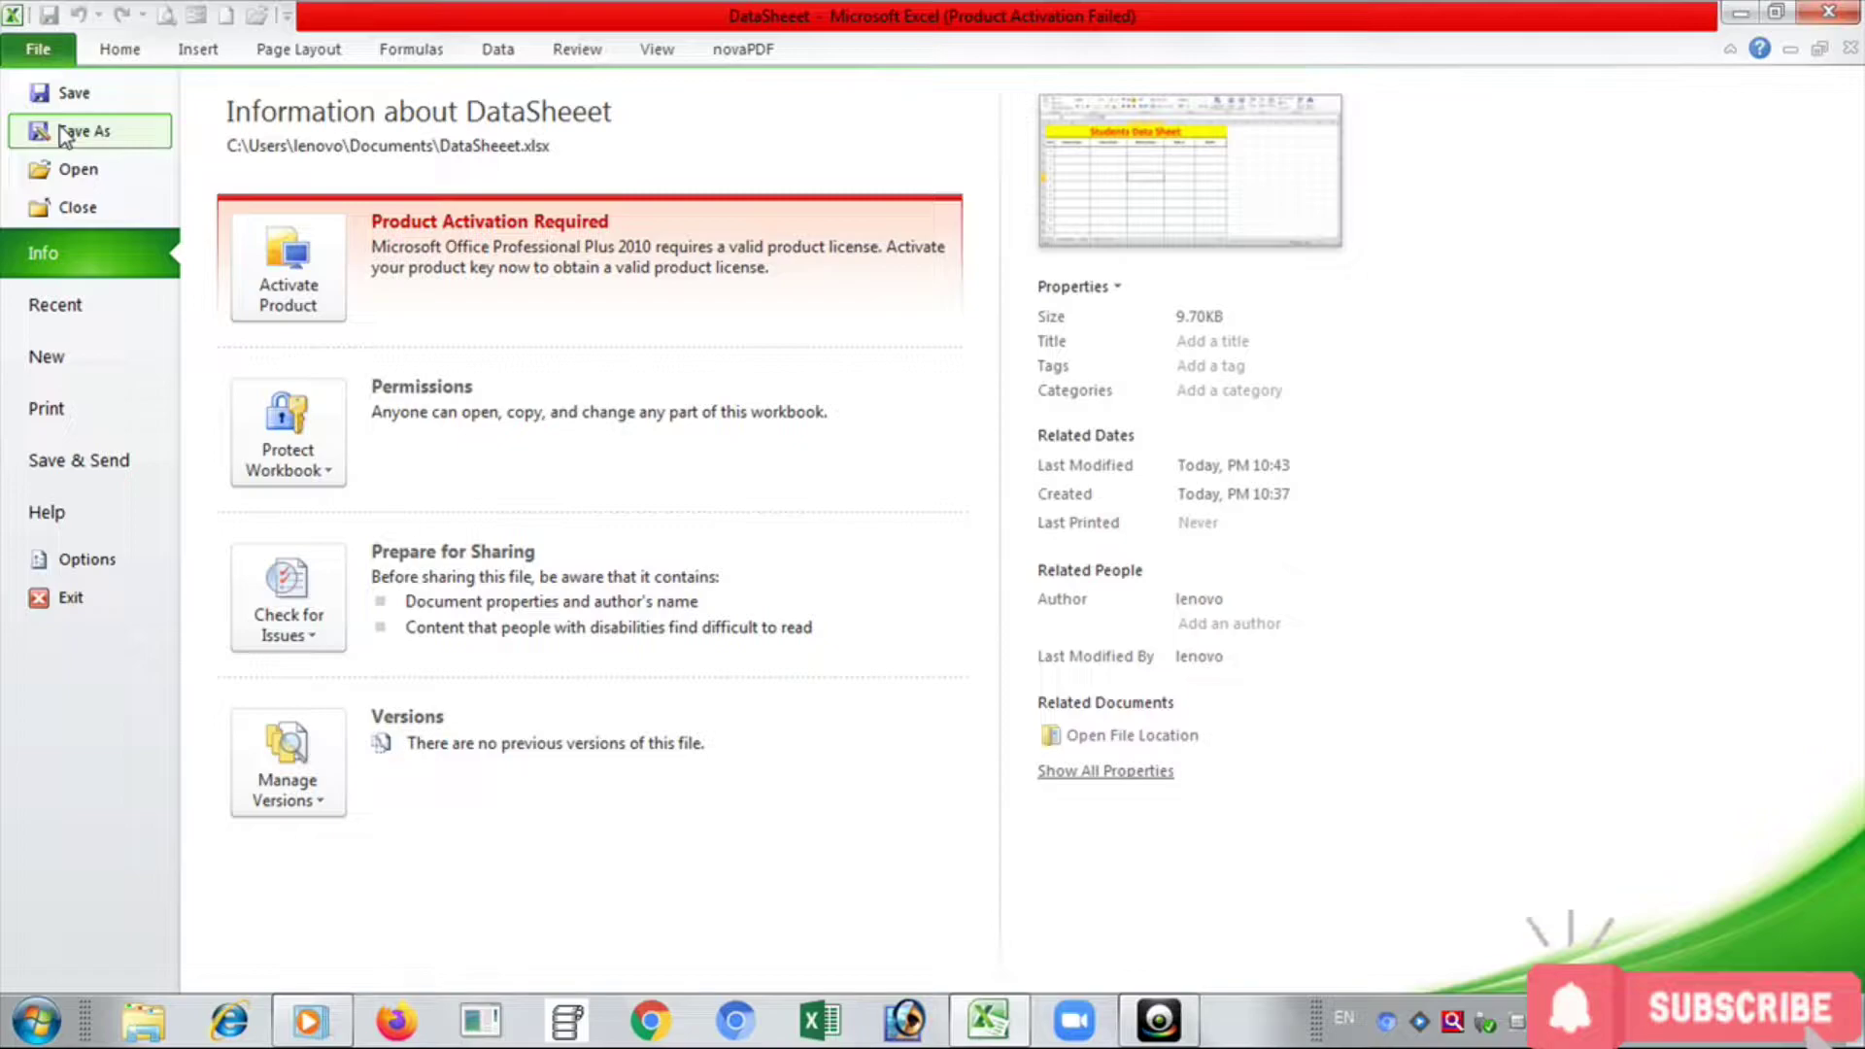
pyautogui.click(66, 136)
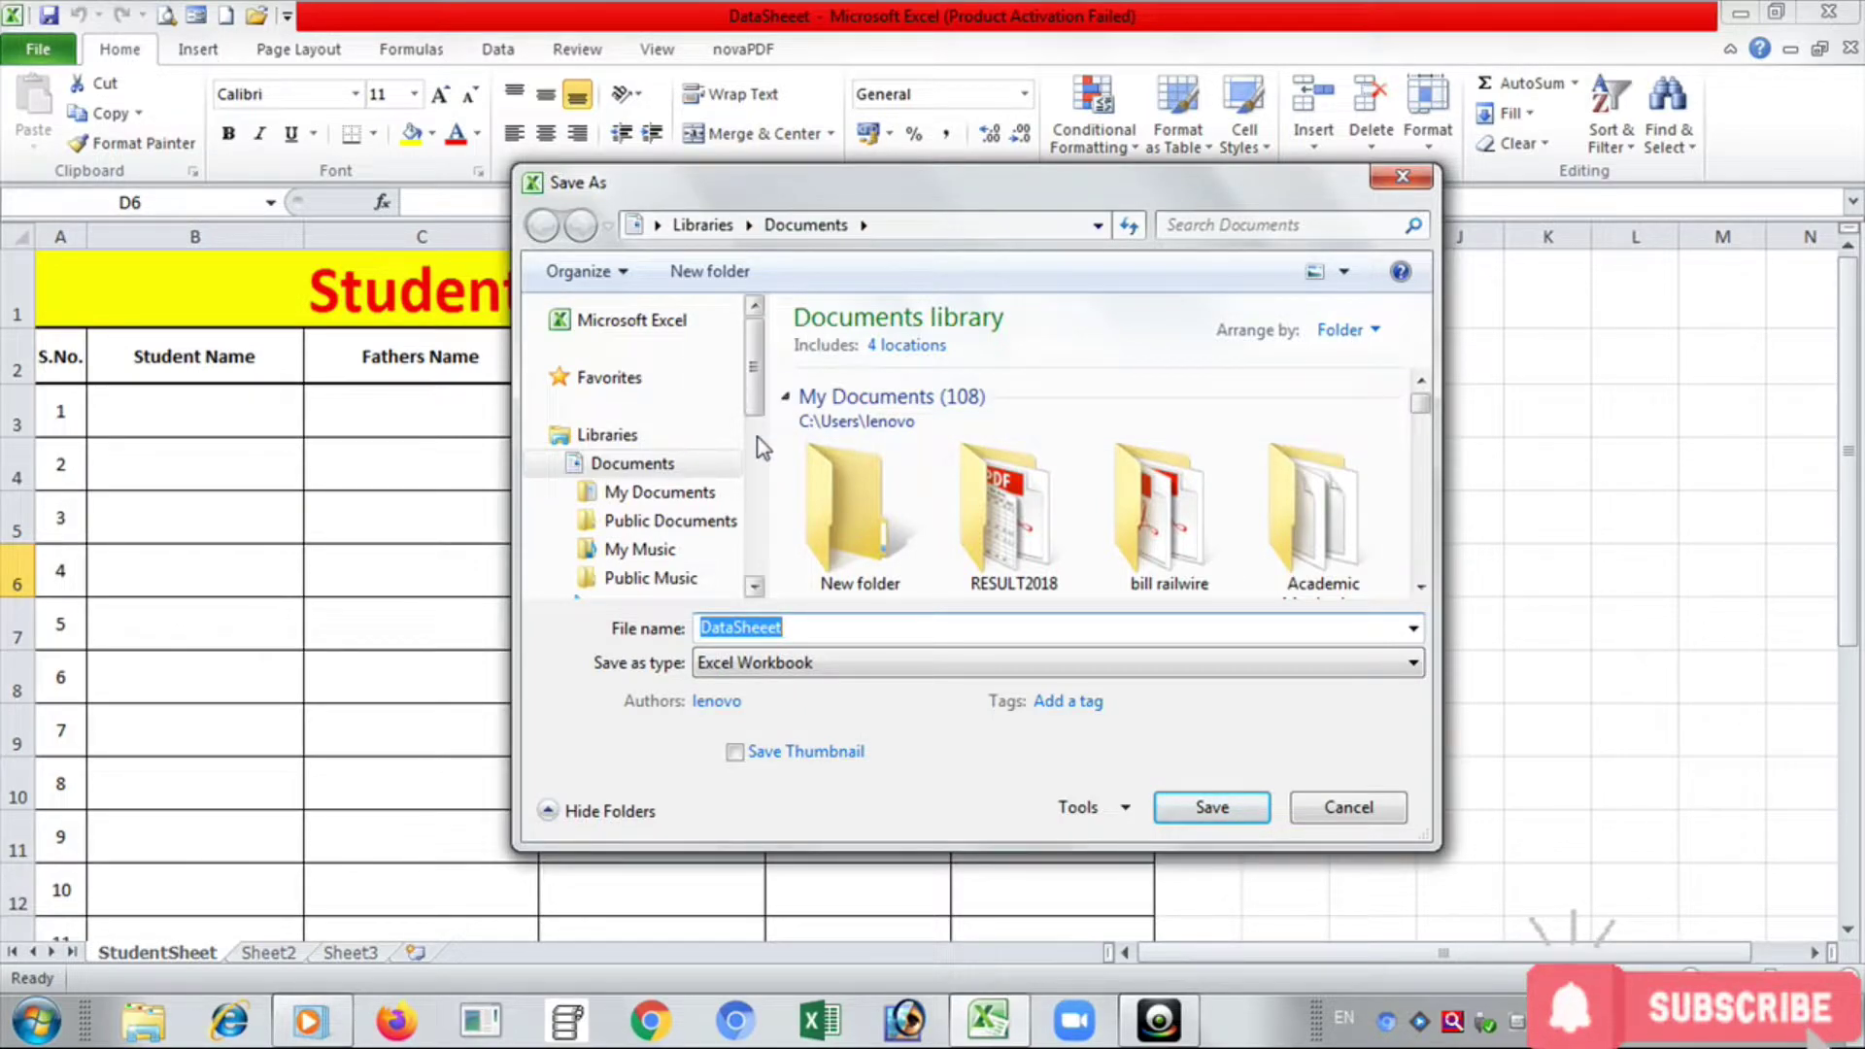
pyautogui.moveTo(755, 406); pyautogui.dragTo(757, 550)
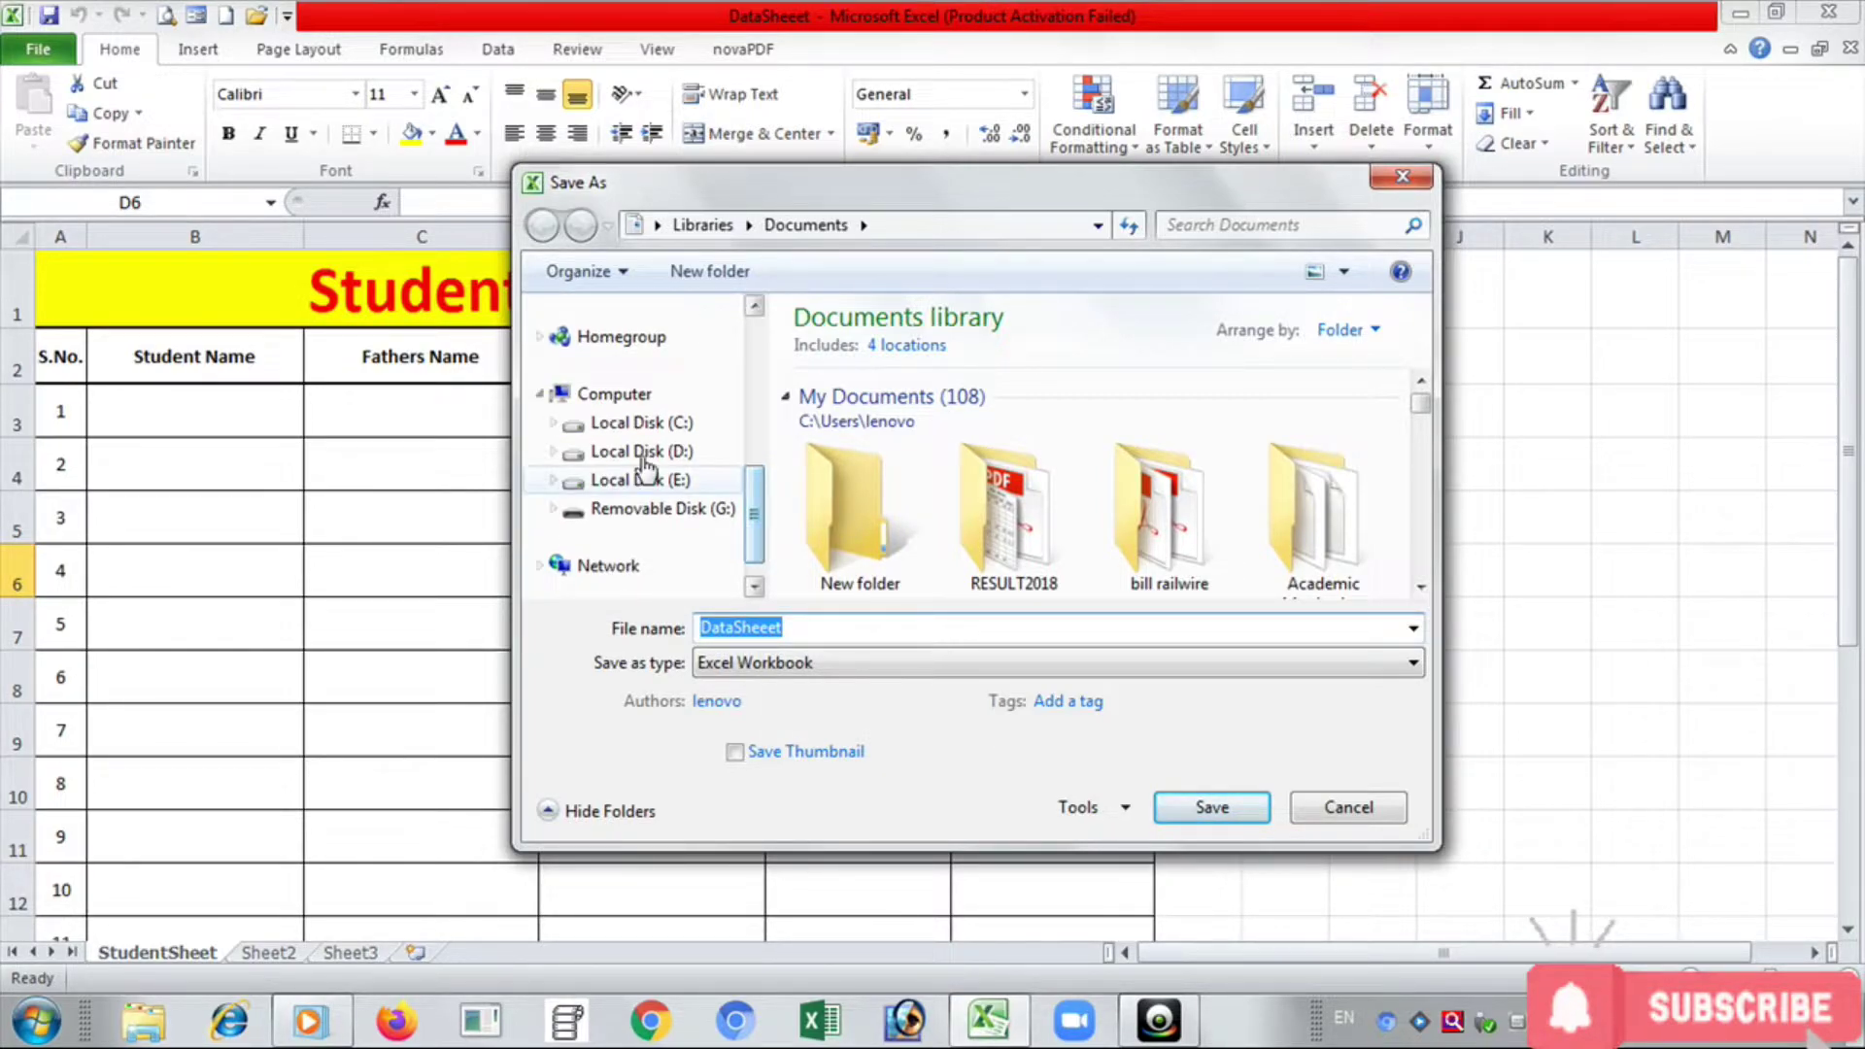
pyautogui.moveTo(656, 481)
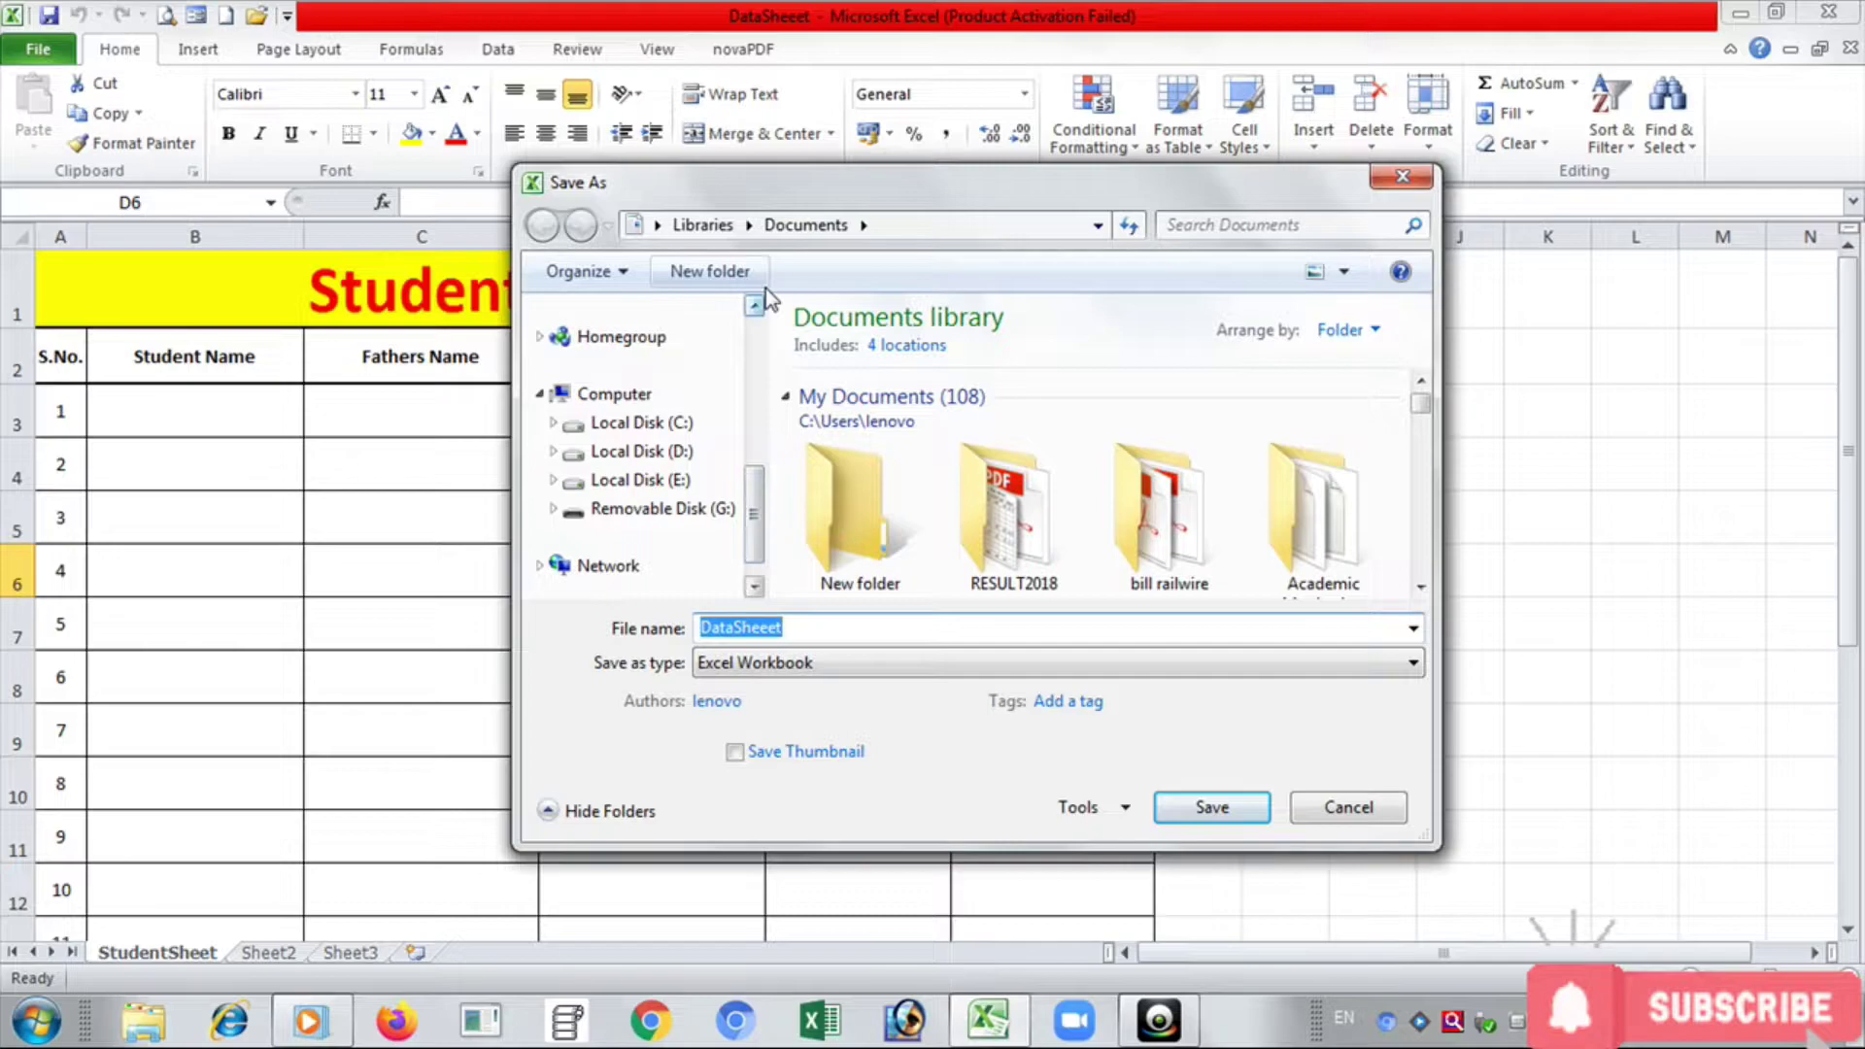
pyautogui.scroll(3, 762, 357)
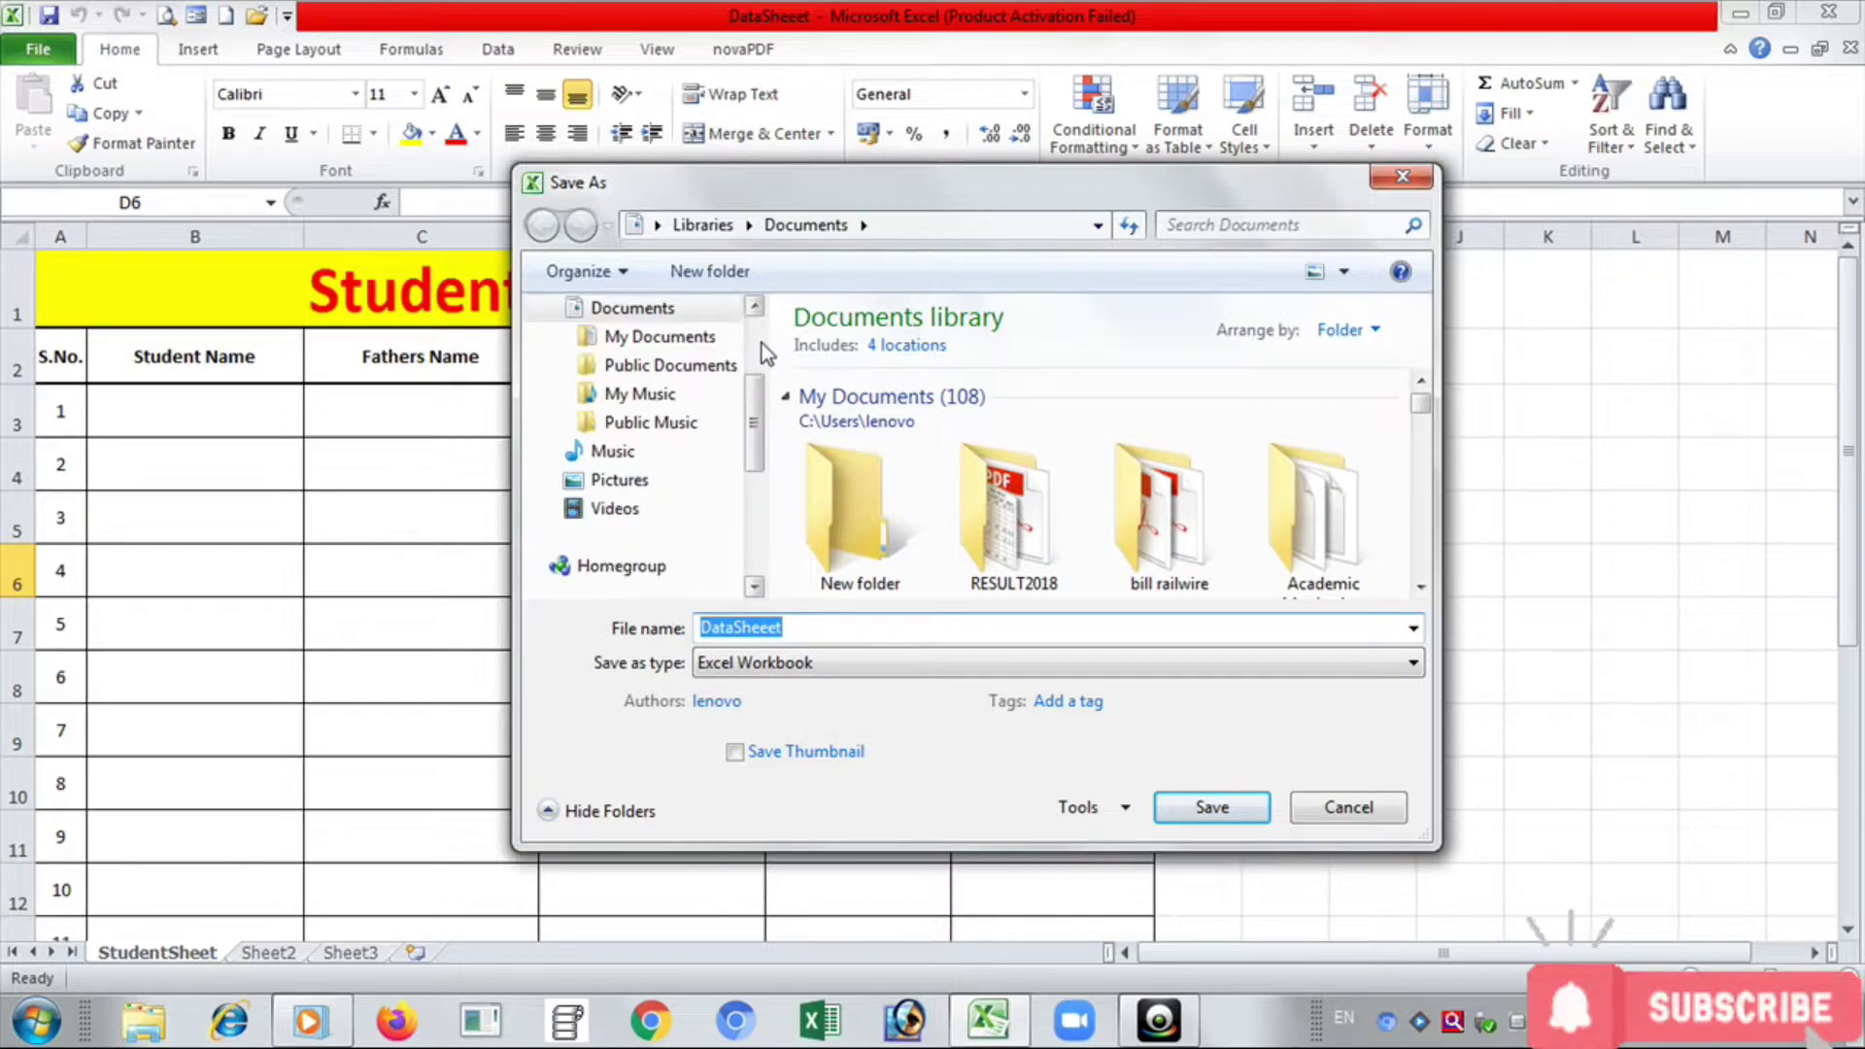
pyautogui.scroll(2, 759, 341)
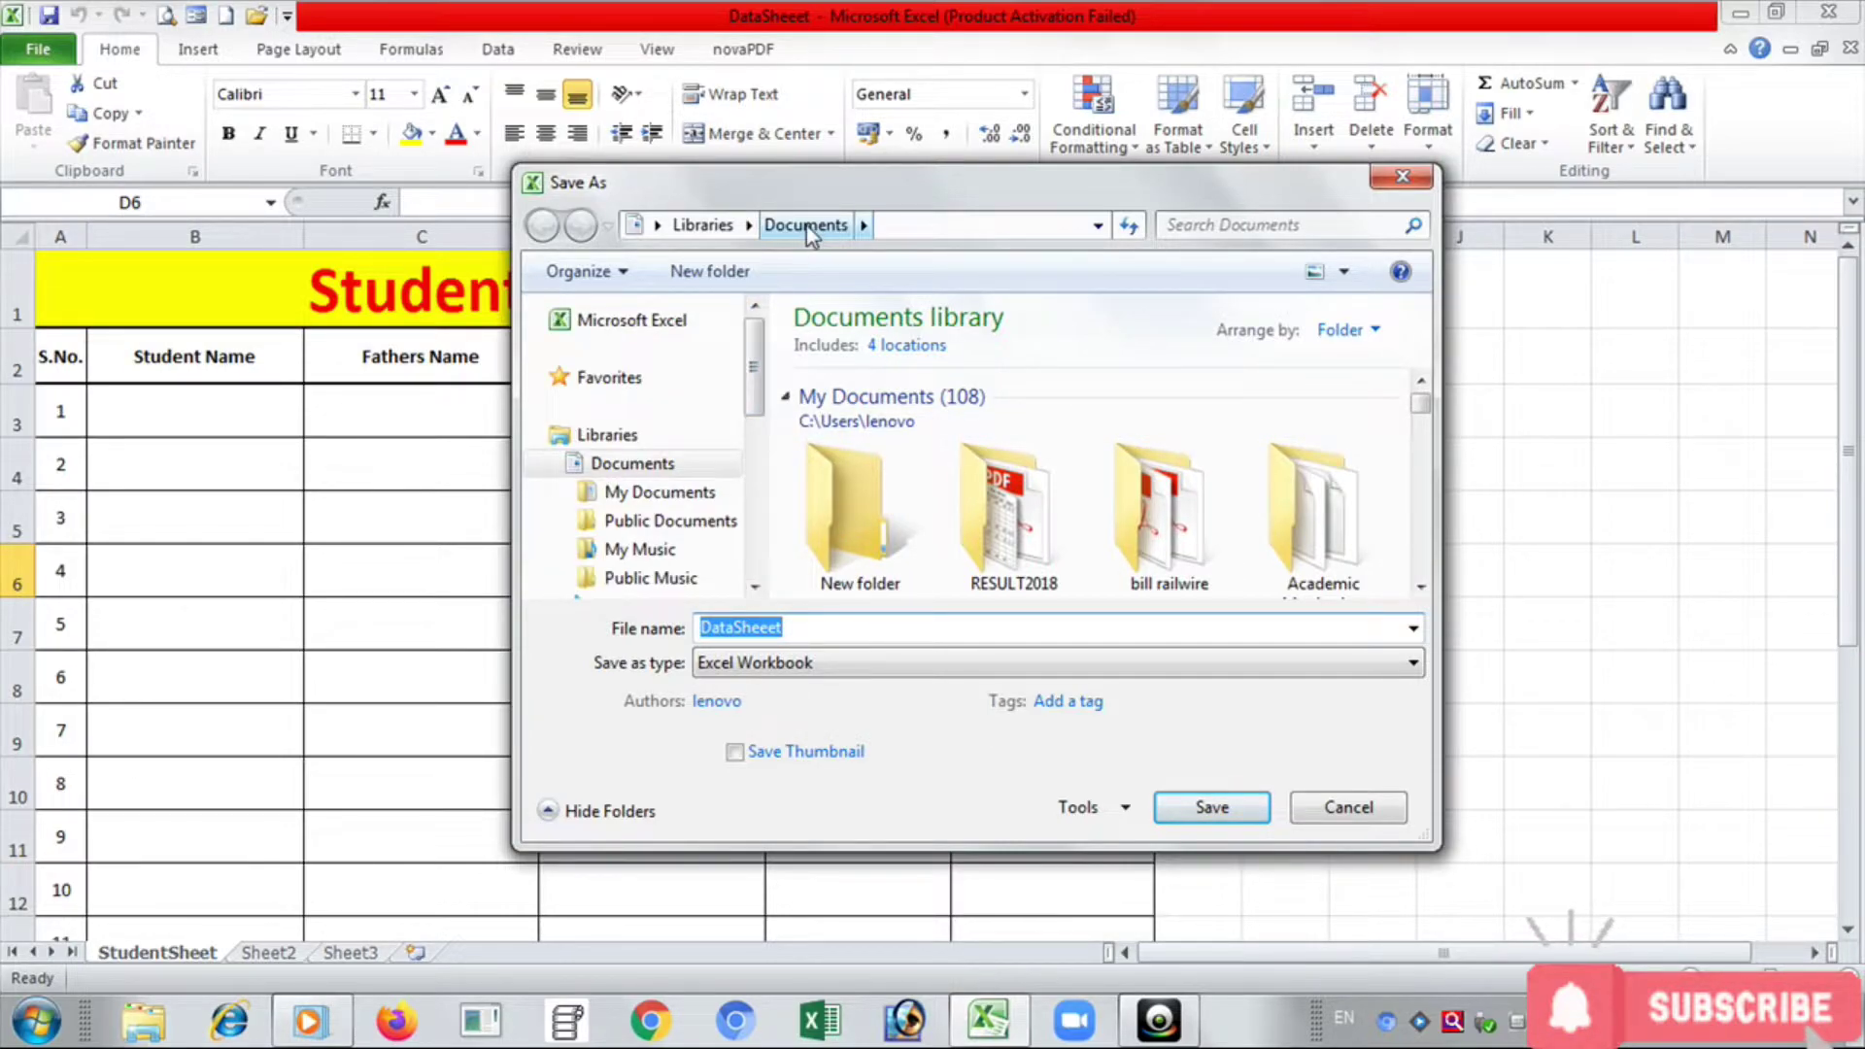
pyautogui.click(831, 636)
pyautogui.write('1')
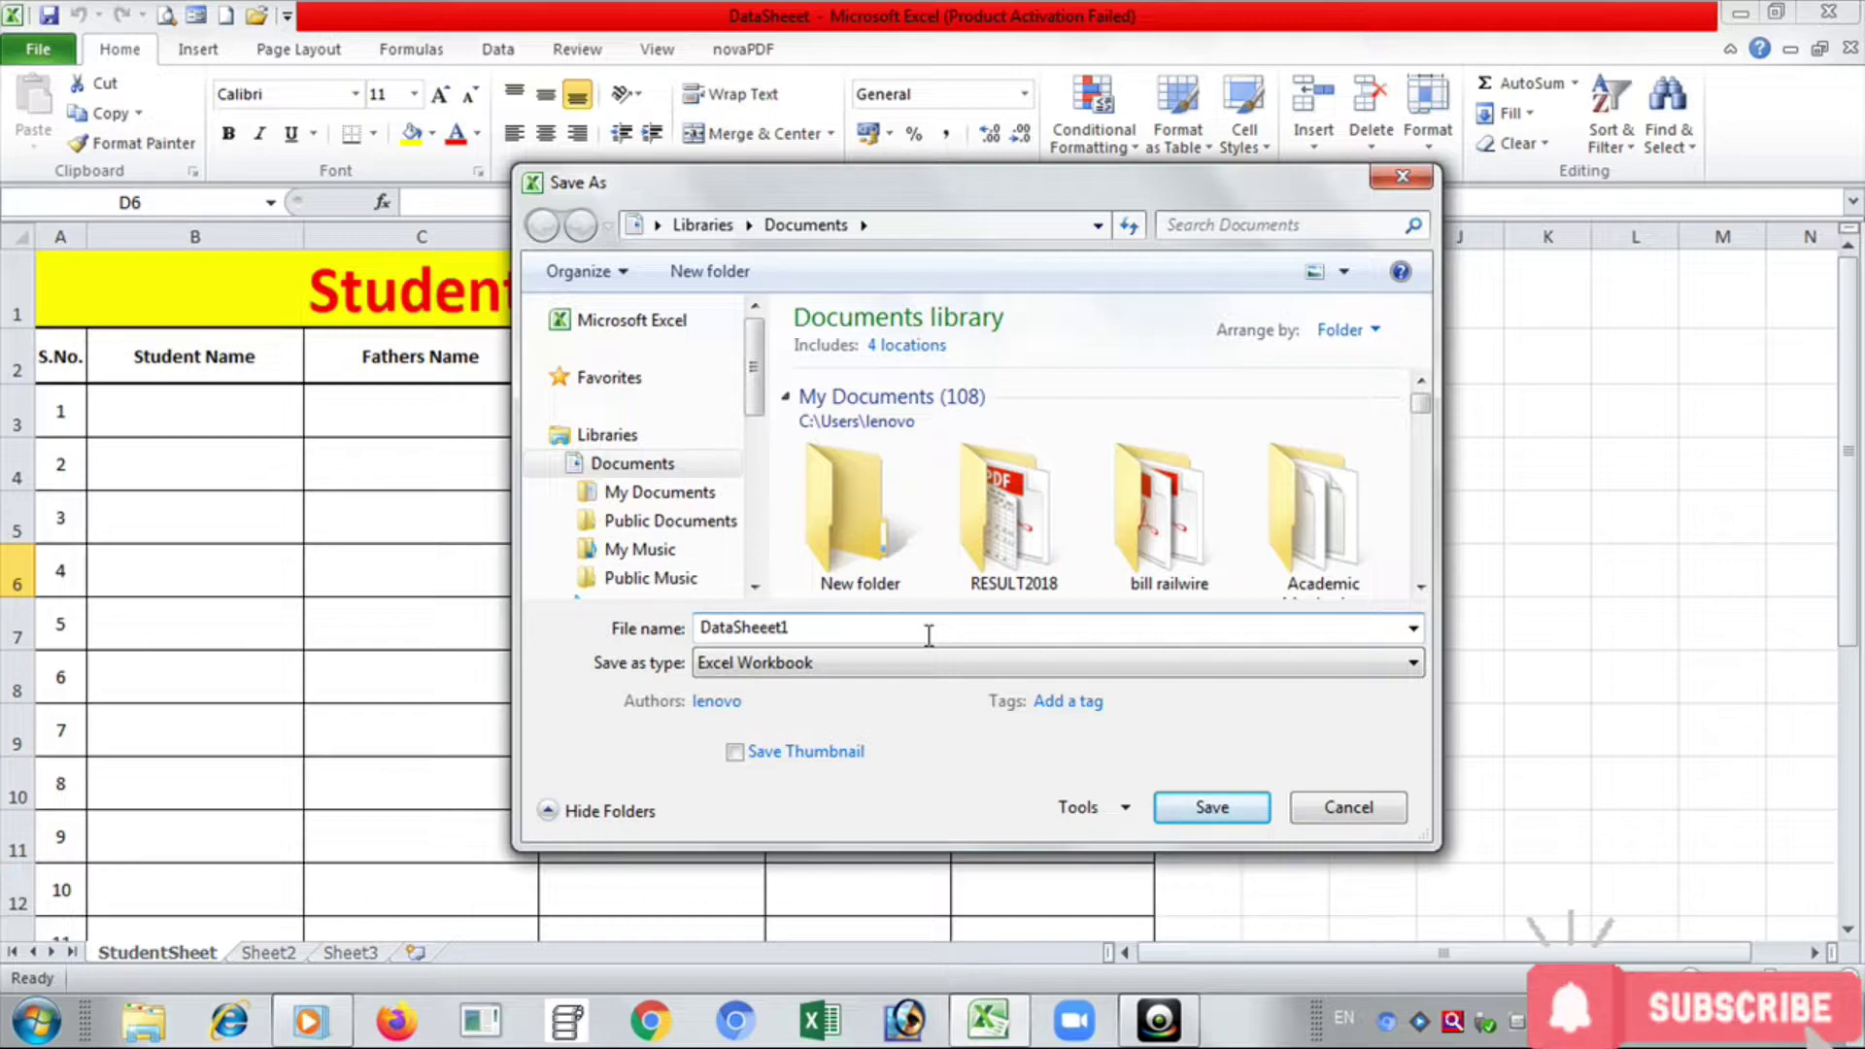
pyautogui.click(750, 667)
pyautogui.click(750, 666)
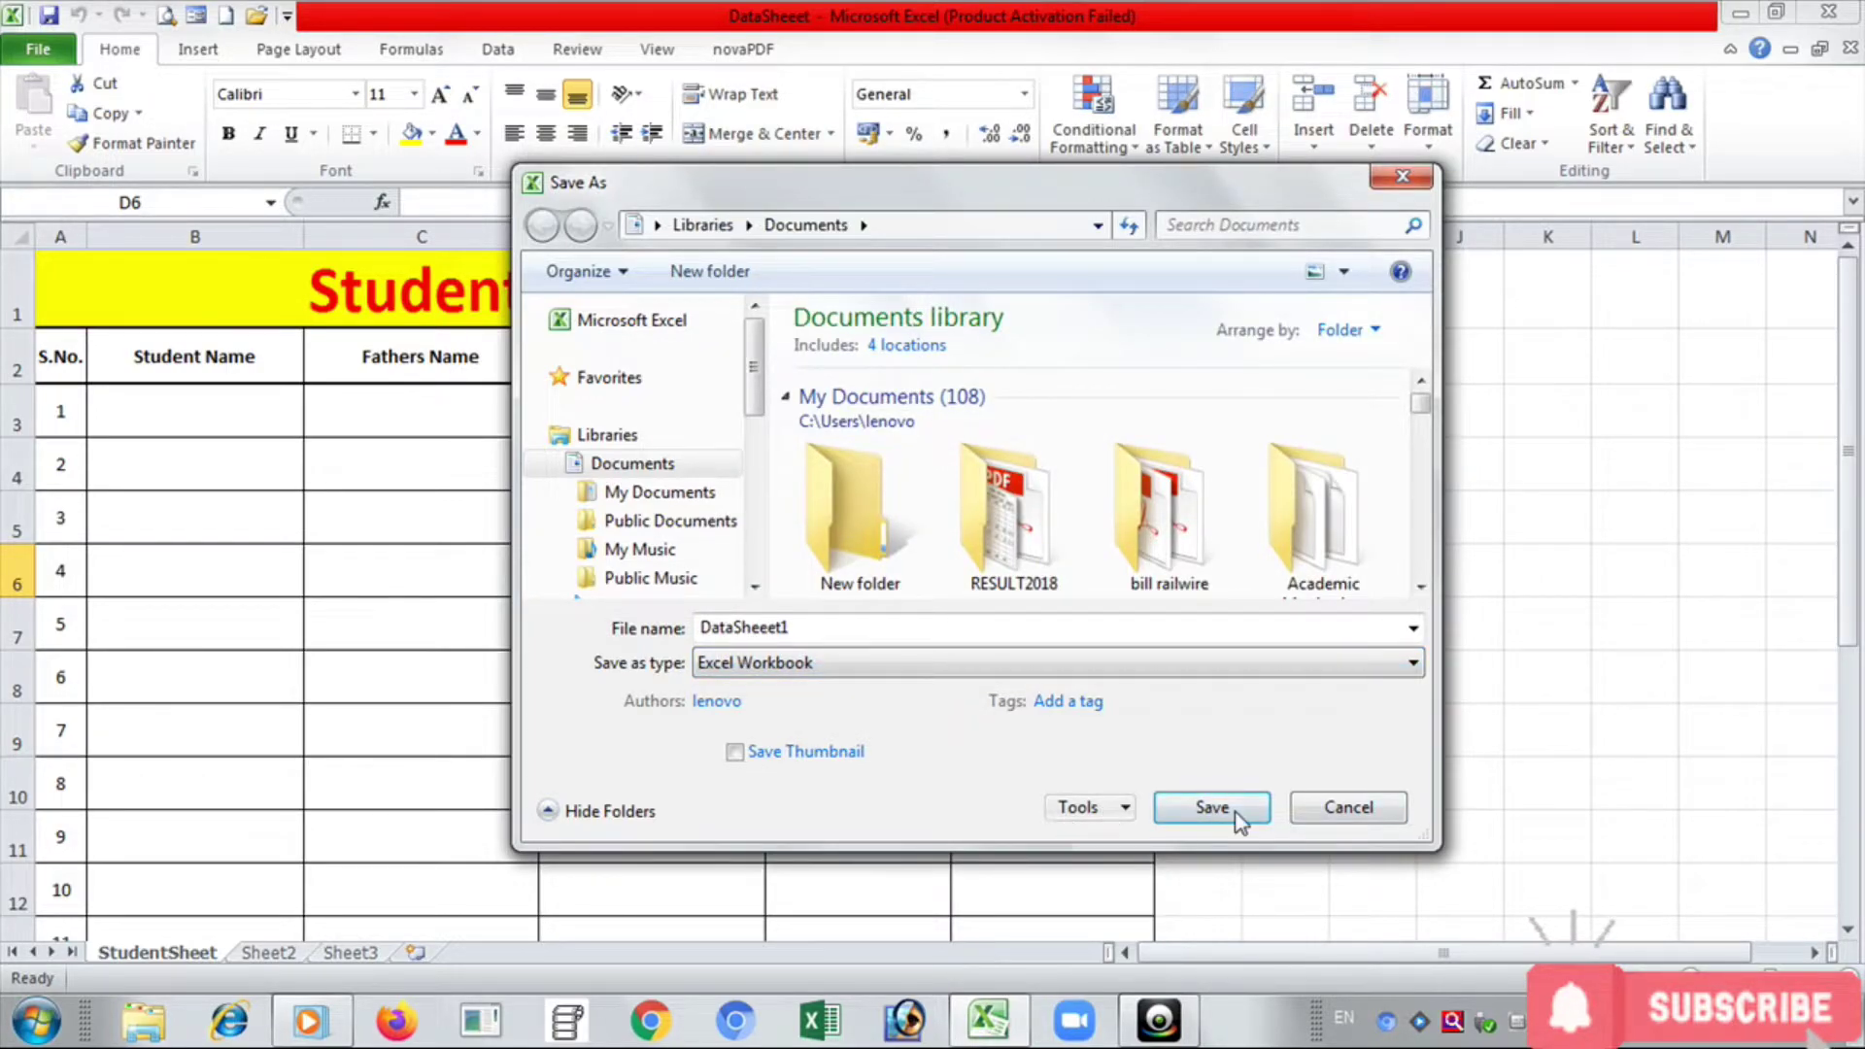
# Step: Bring up General Options from the Save As dialog's Tools menu
pyautogui.click(1081, 811)
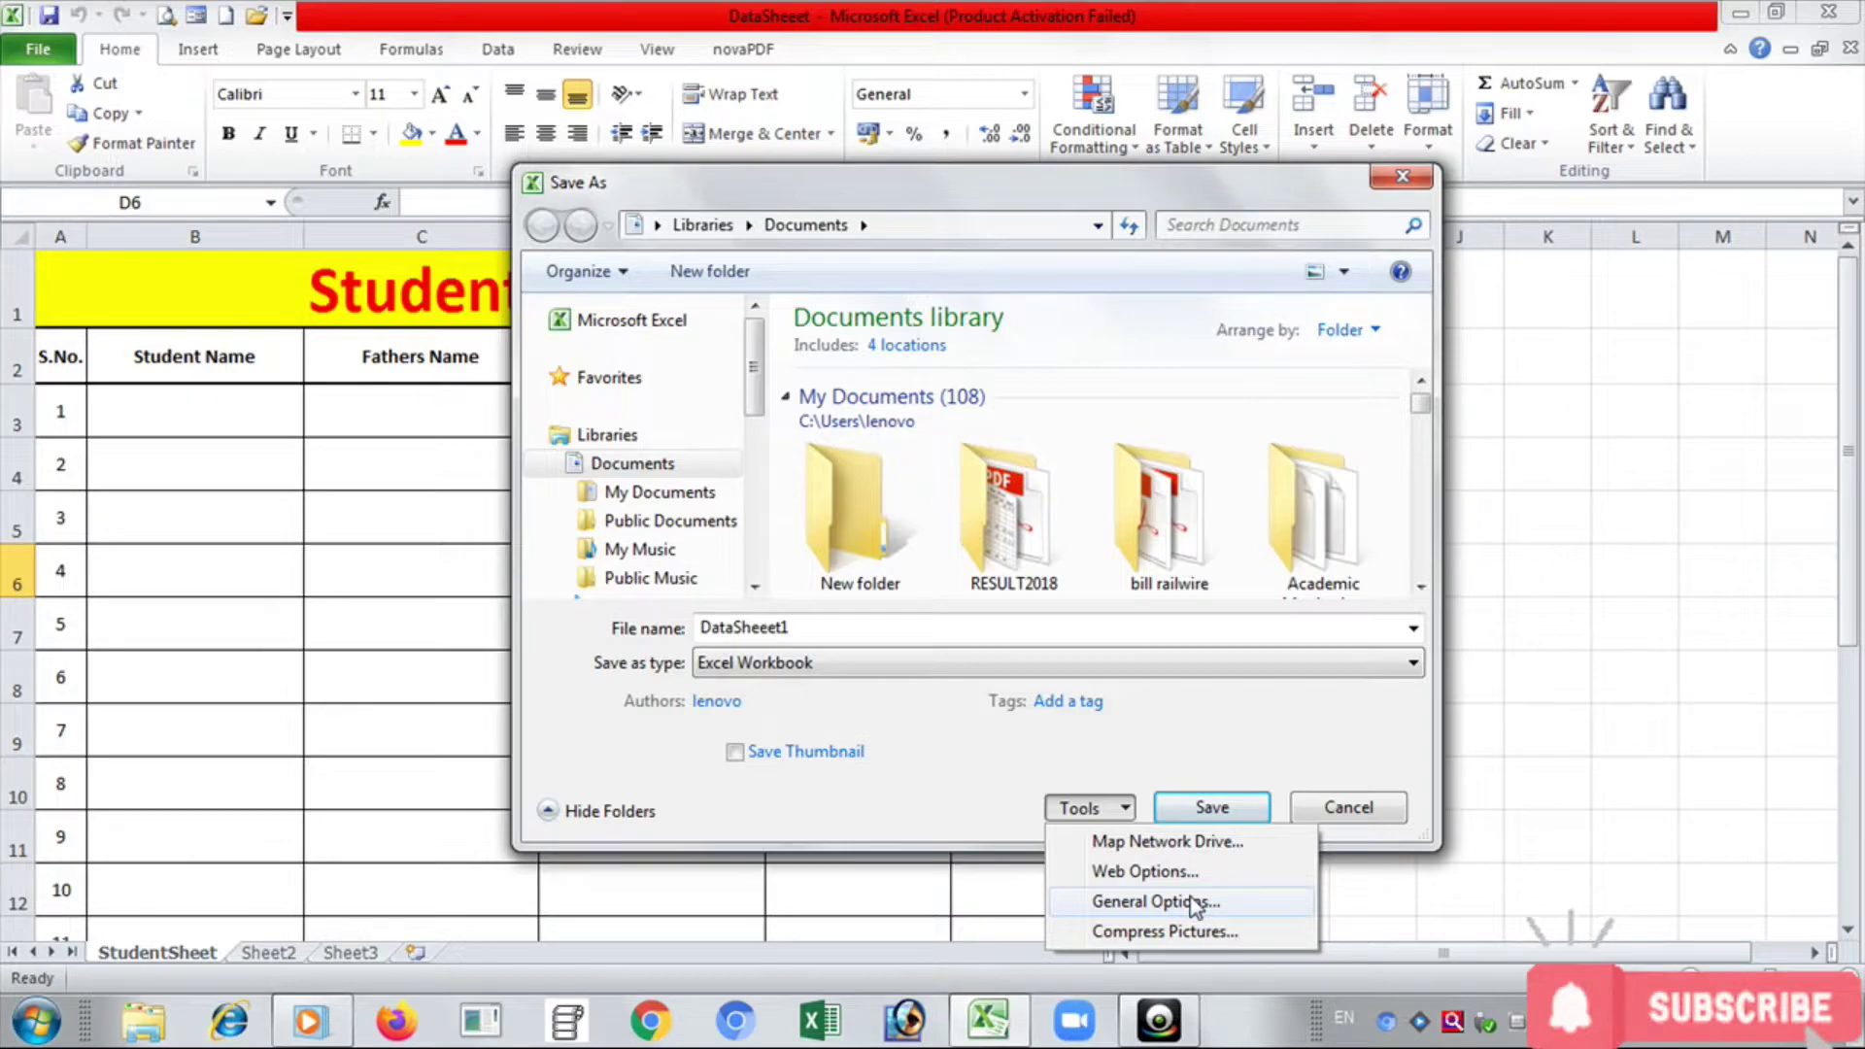
pyautogui.click(1120, 904)
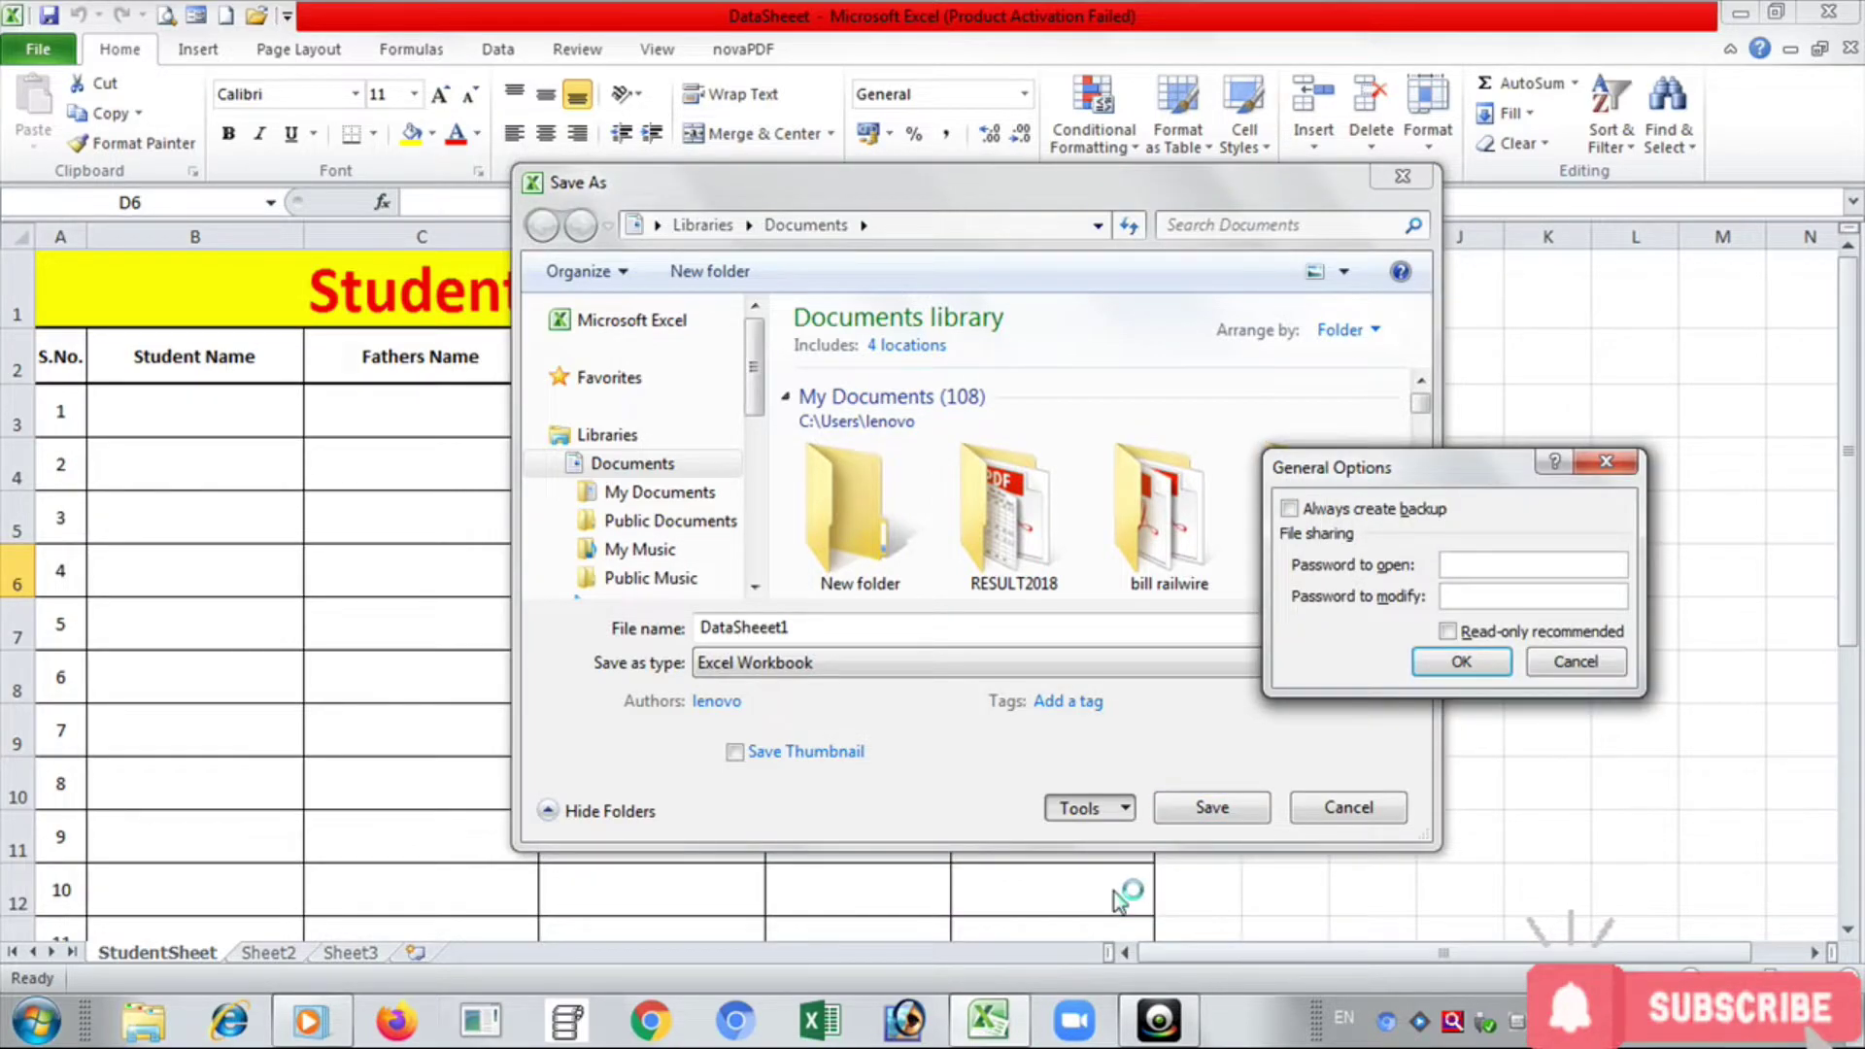
pyautogui.moveTo(1345, 468); pyautogui.dragTo(1035, 499)
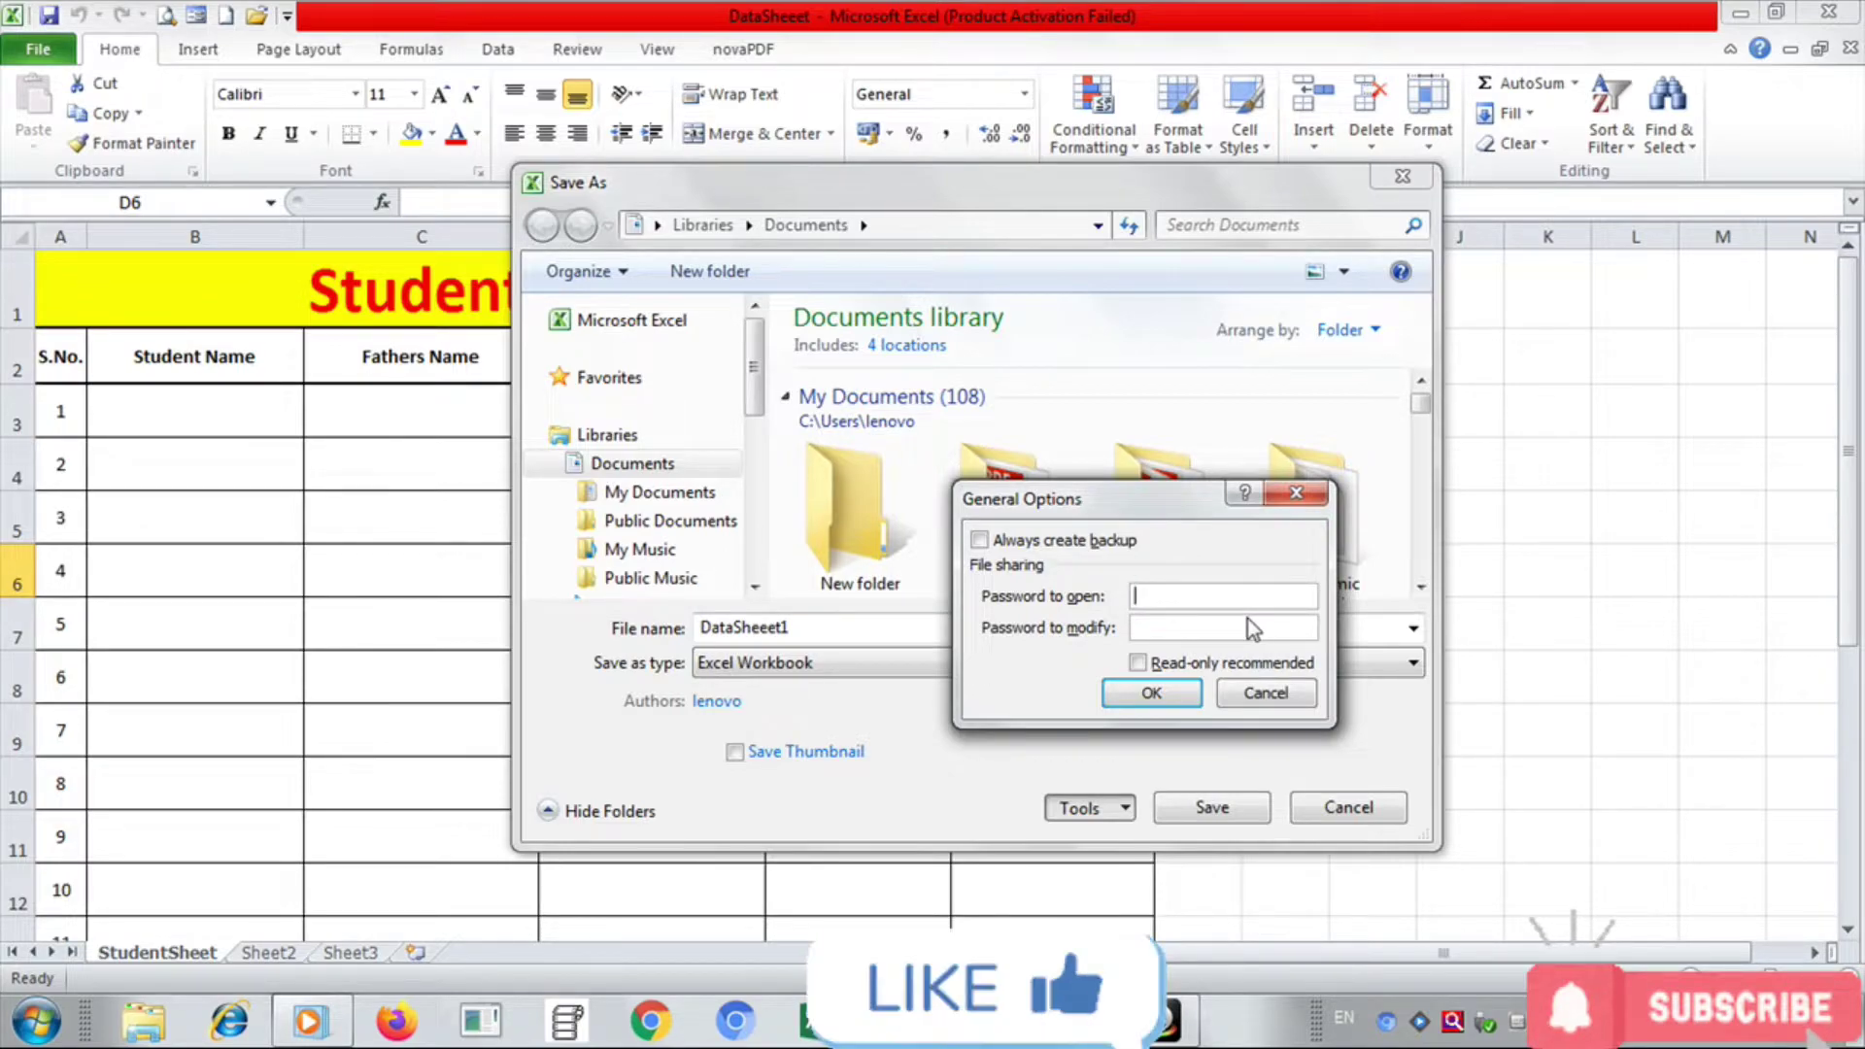
# Step: Replace the Password to open with the new open password and accept it
pyautogui.click(1153, 627)
pyautogui.click(1158, 597)
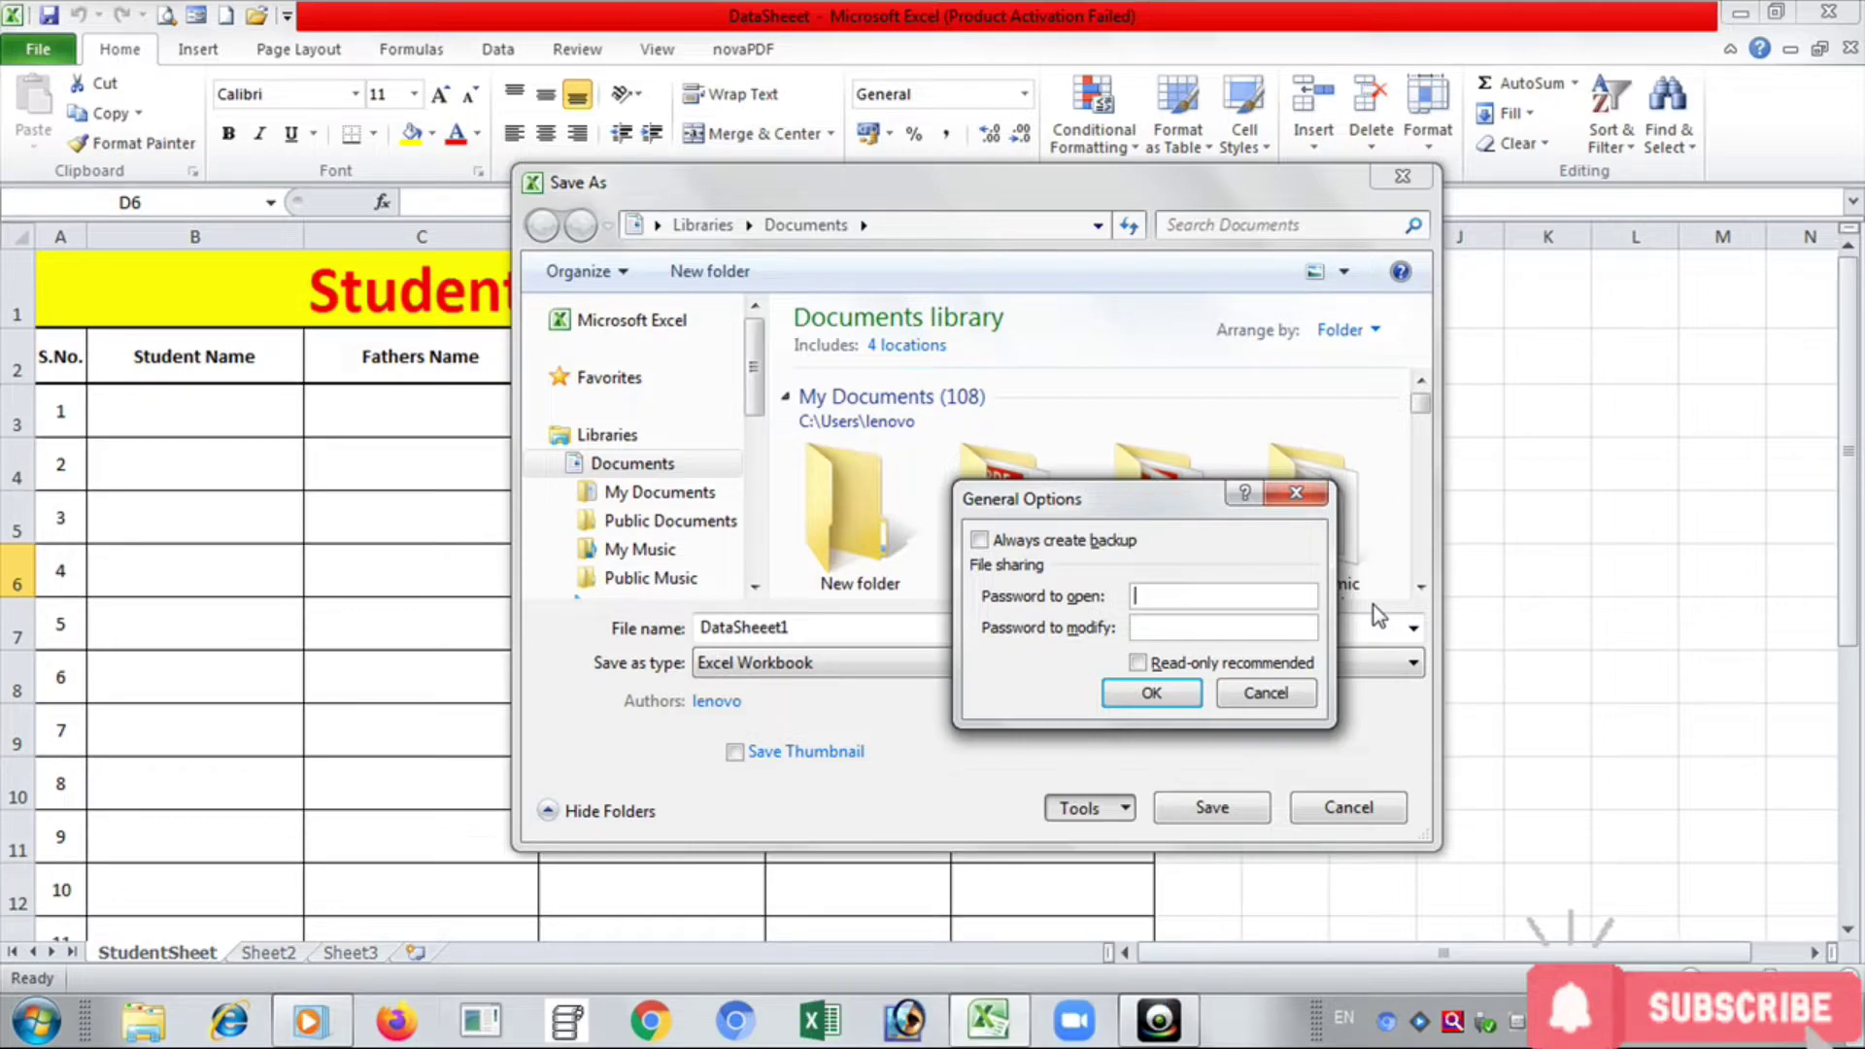
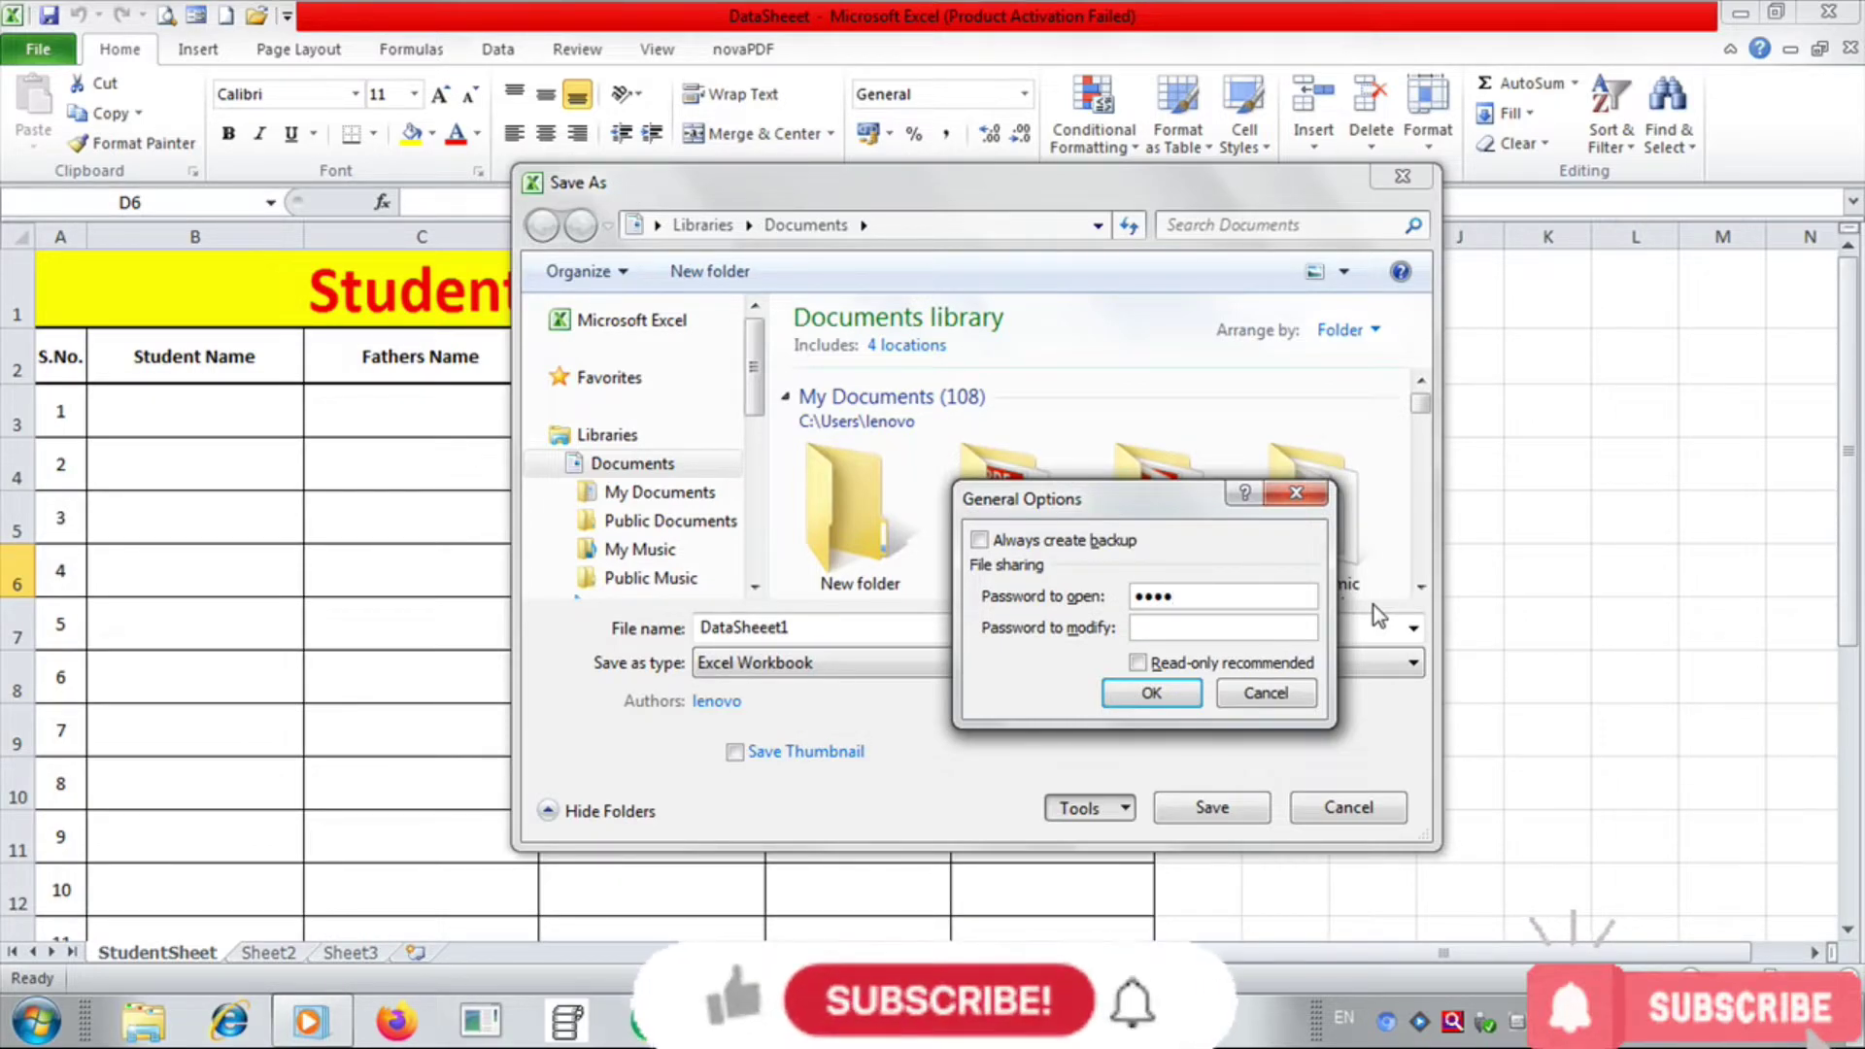
pyautogui.hotkey('shift', 'Home')
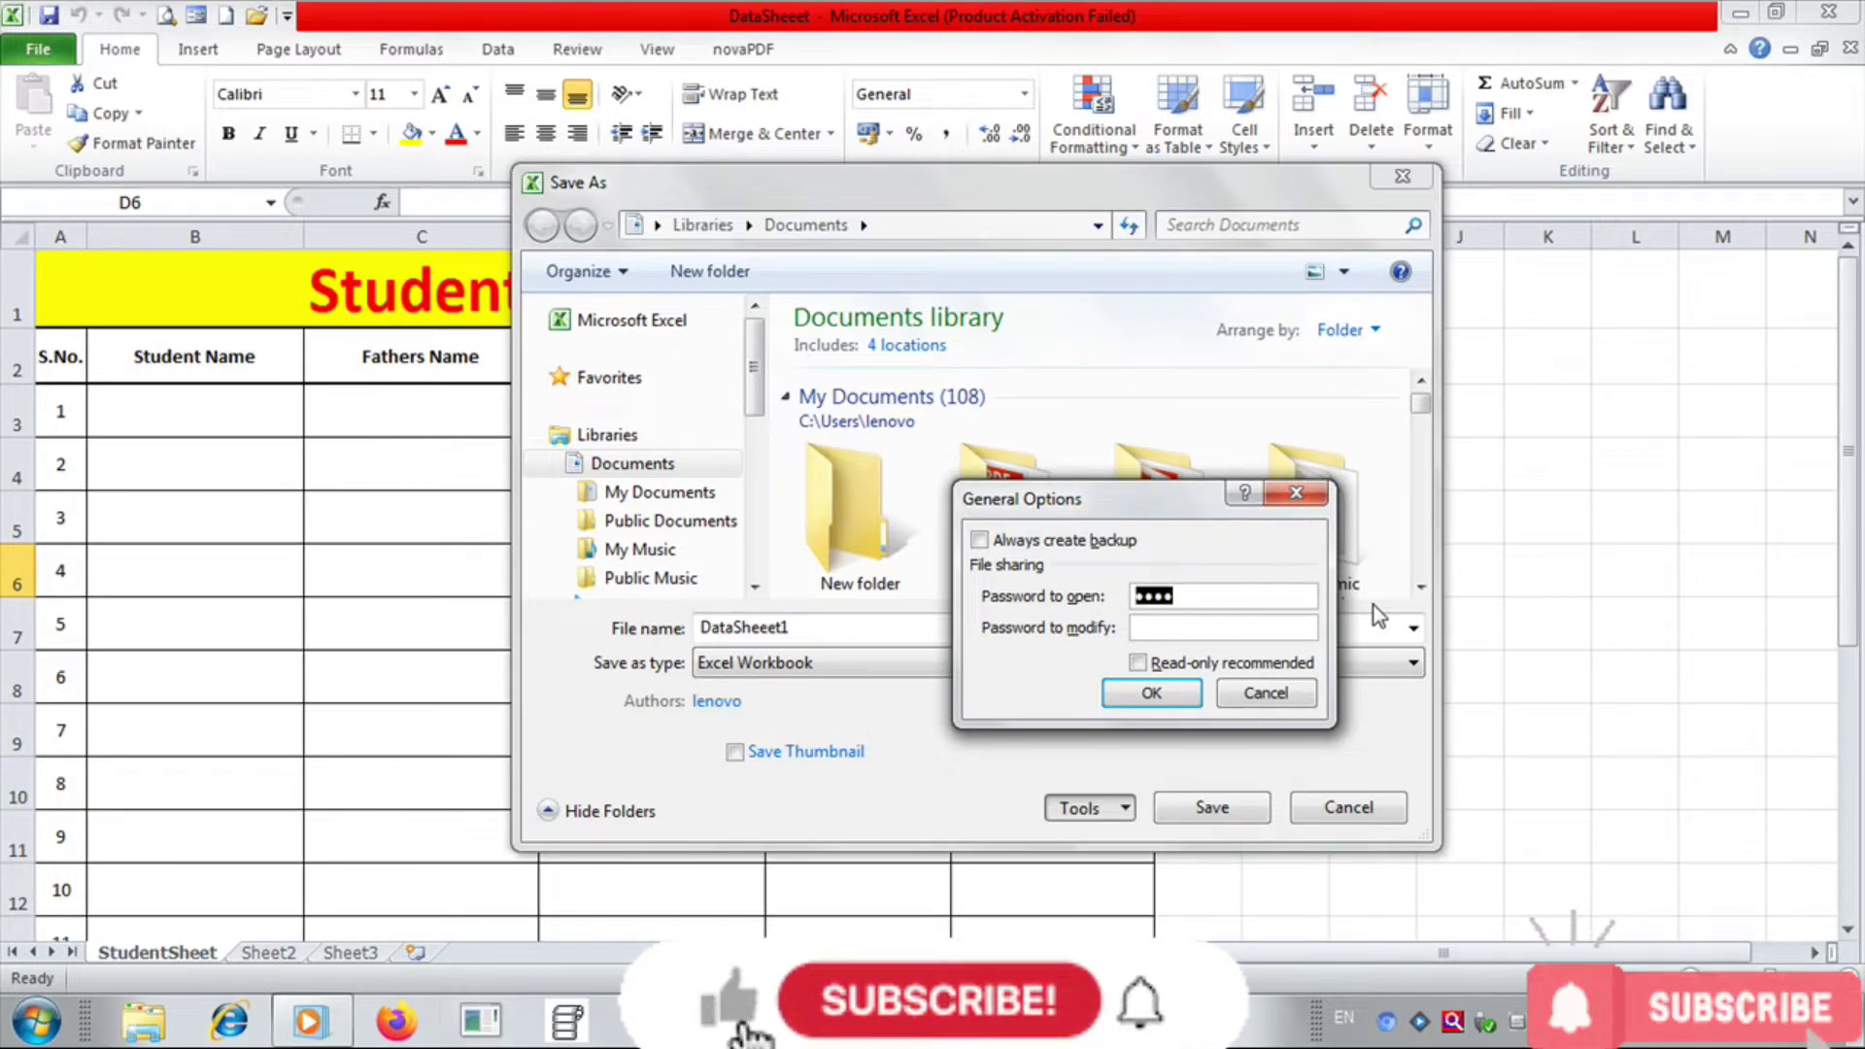
pyautogui.press('BackSpace')
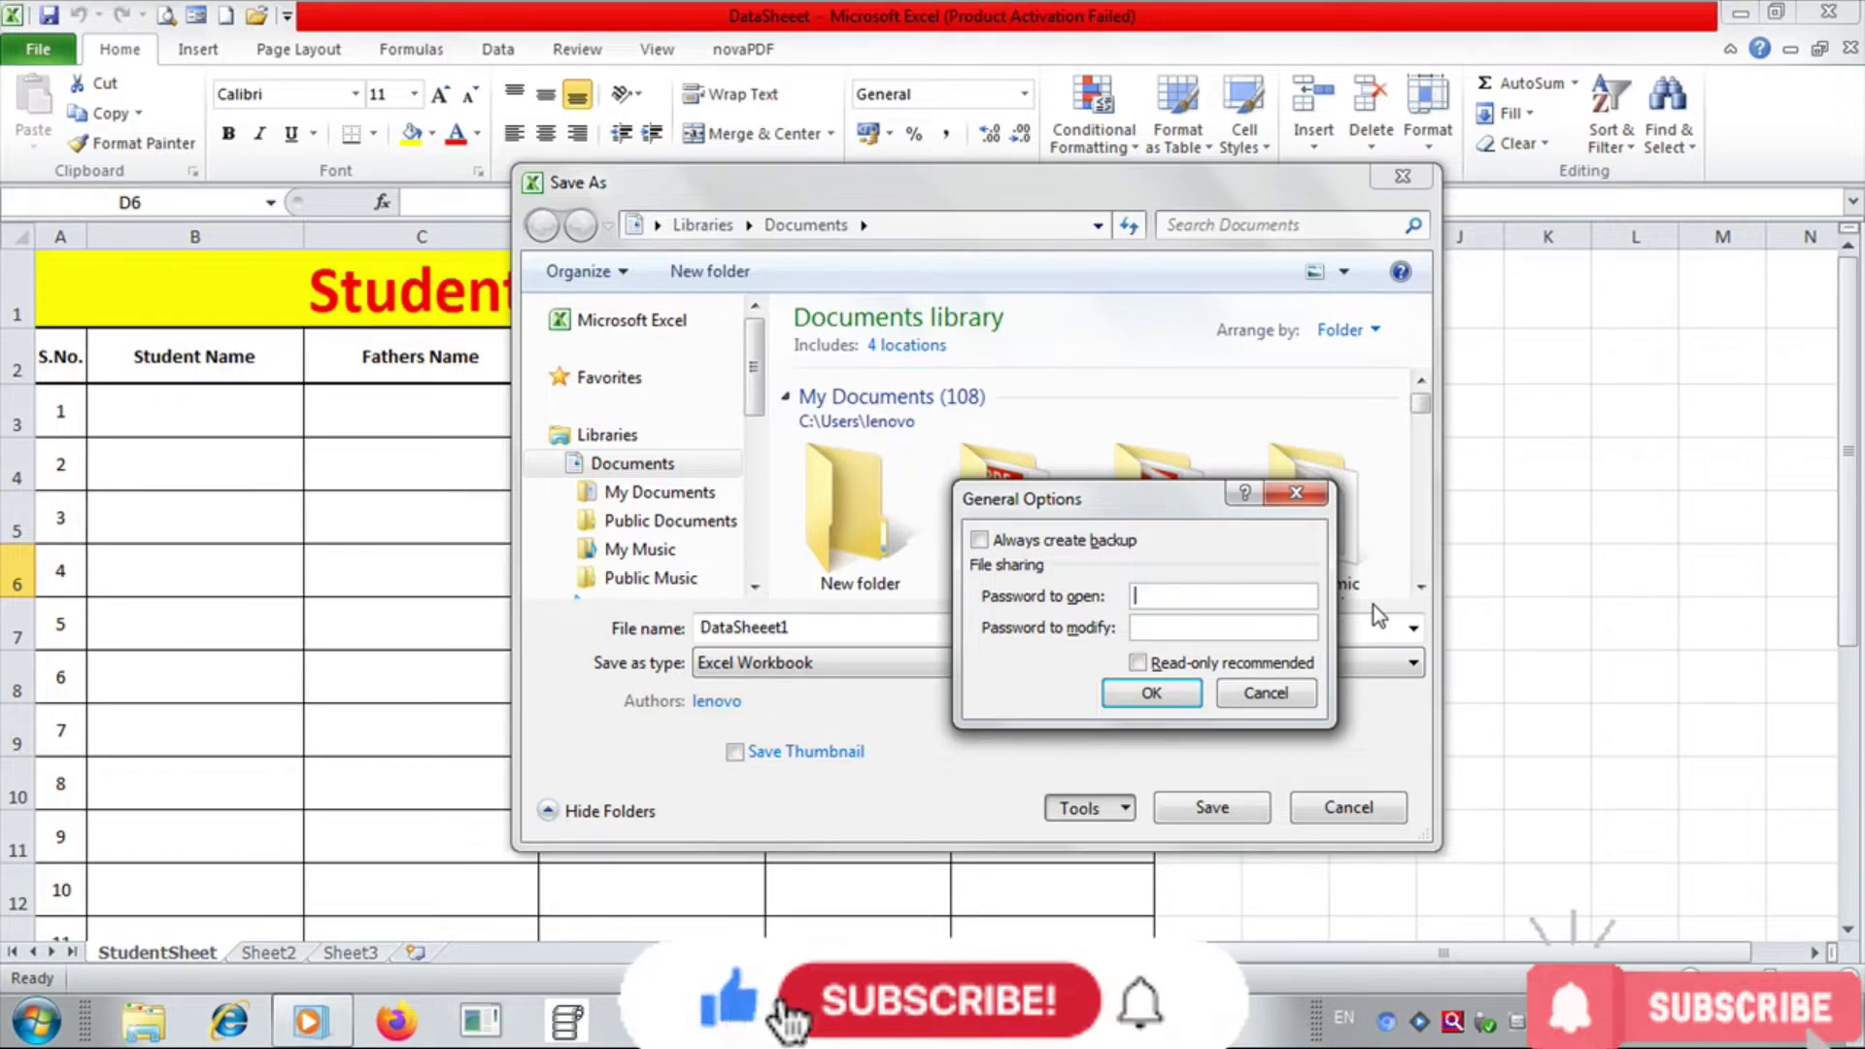
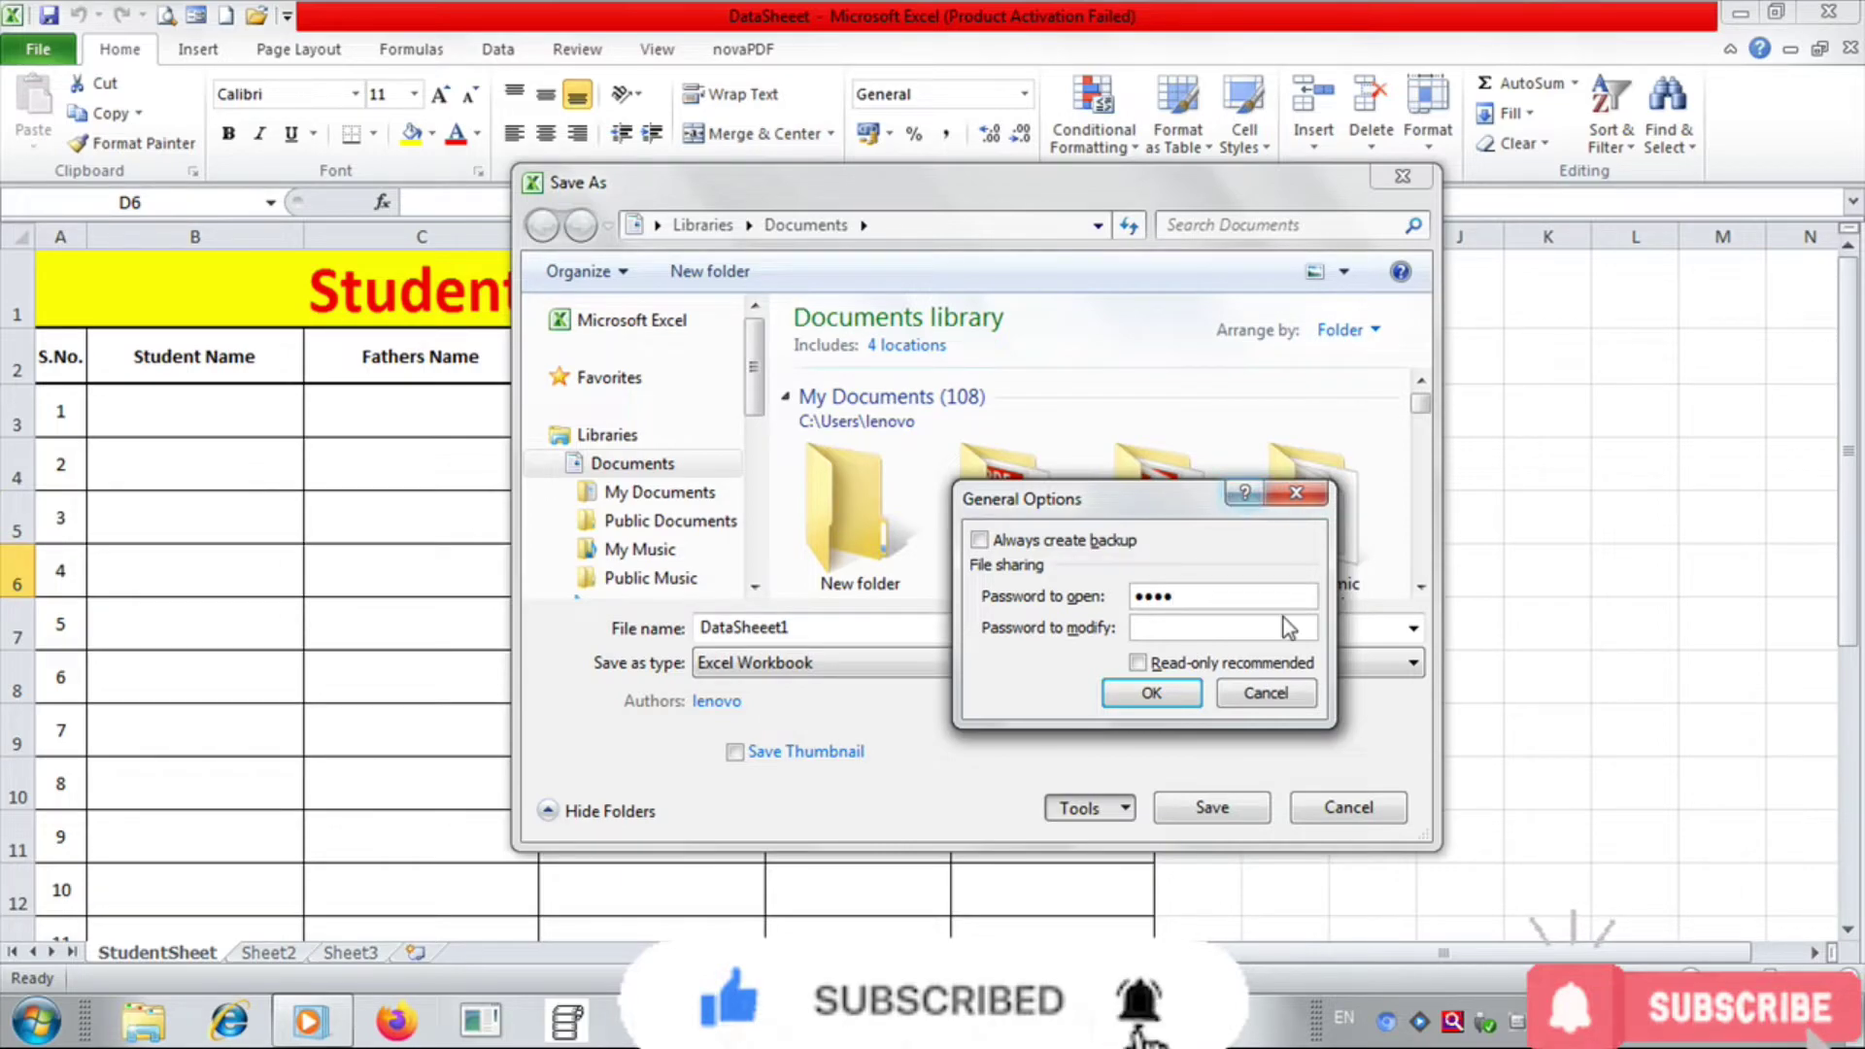
pyautogui.click(1155, 696)
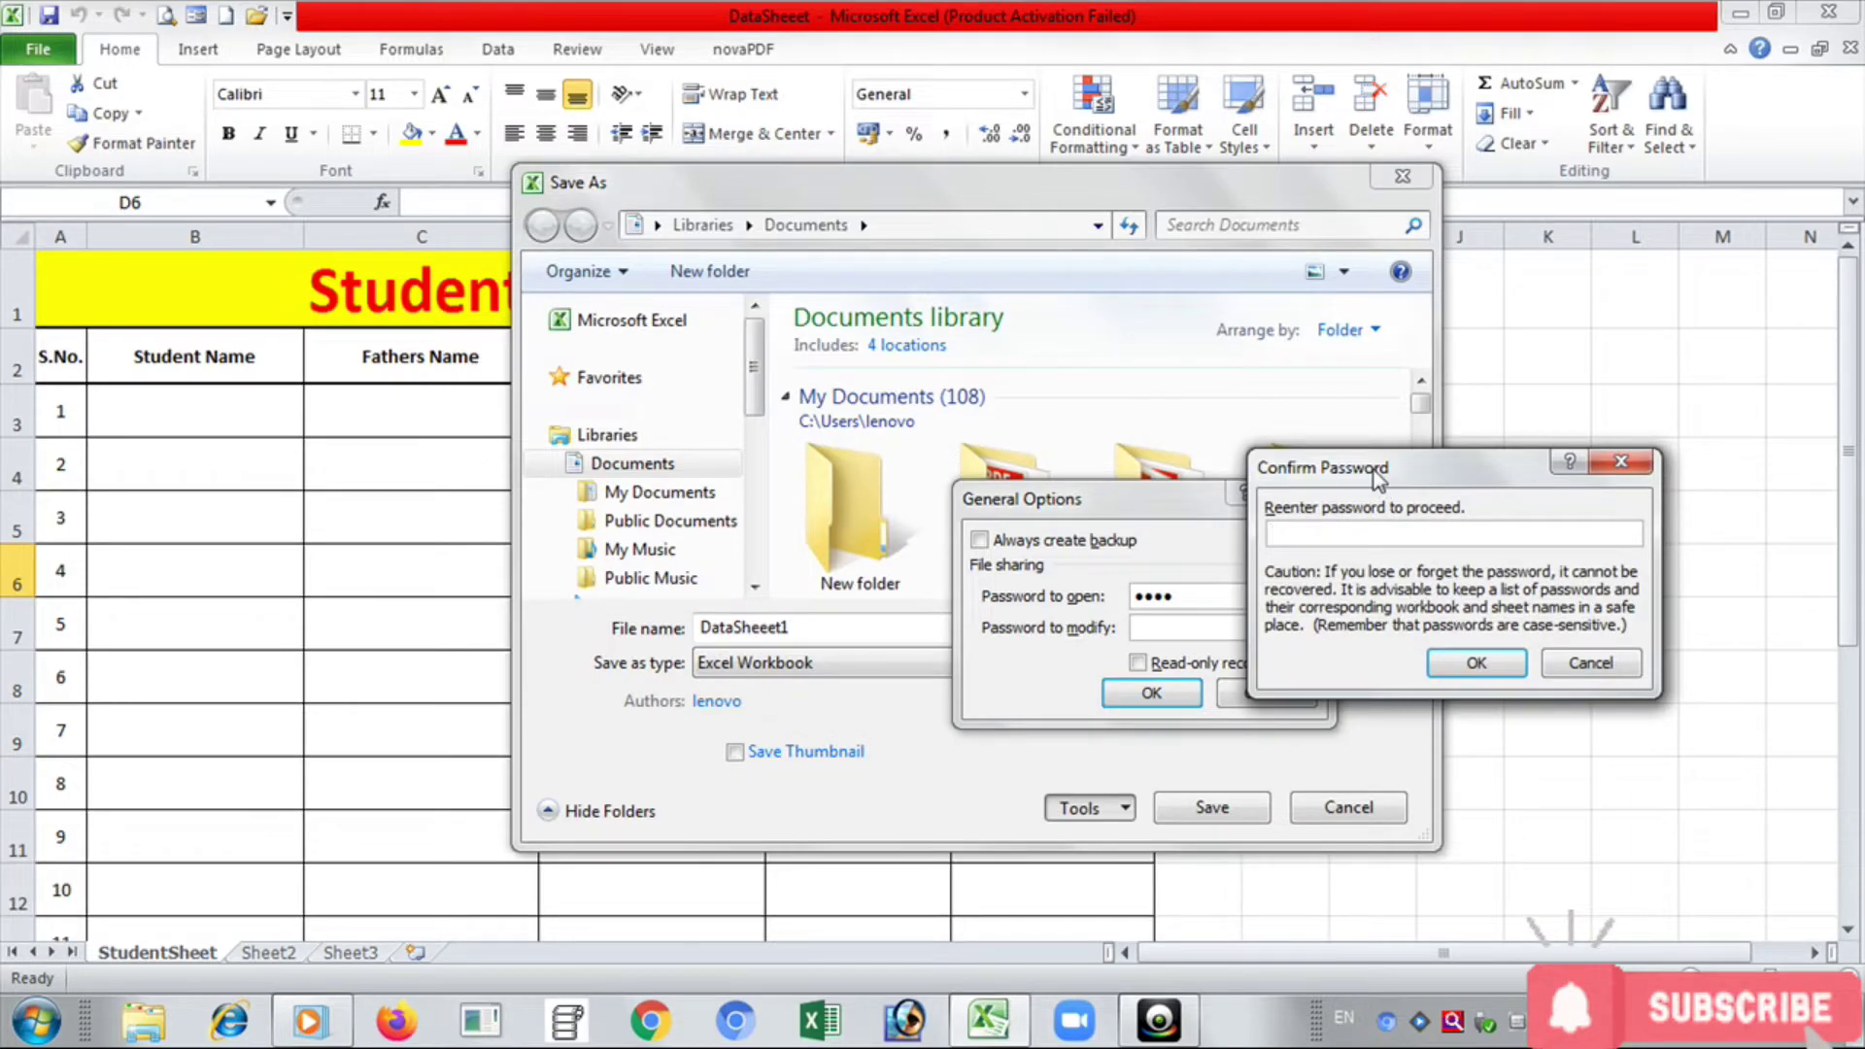
# Step: Confirm the open password, save DataSheeet1 as an Excel Workbook, and close it
pyautogui.moveTo(1377, 474); pyautogui.dragTo(1186, 498)
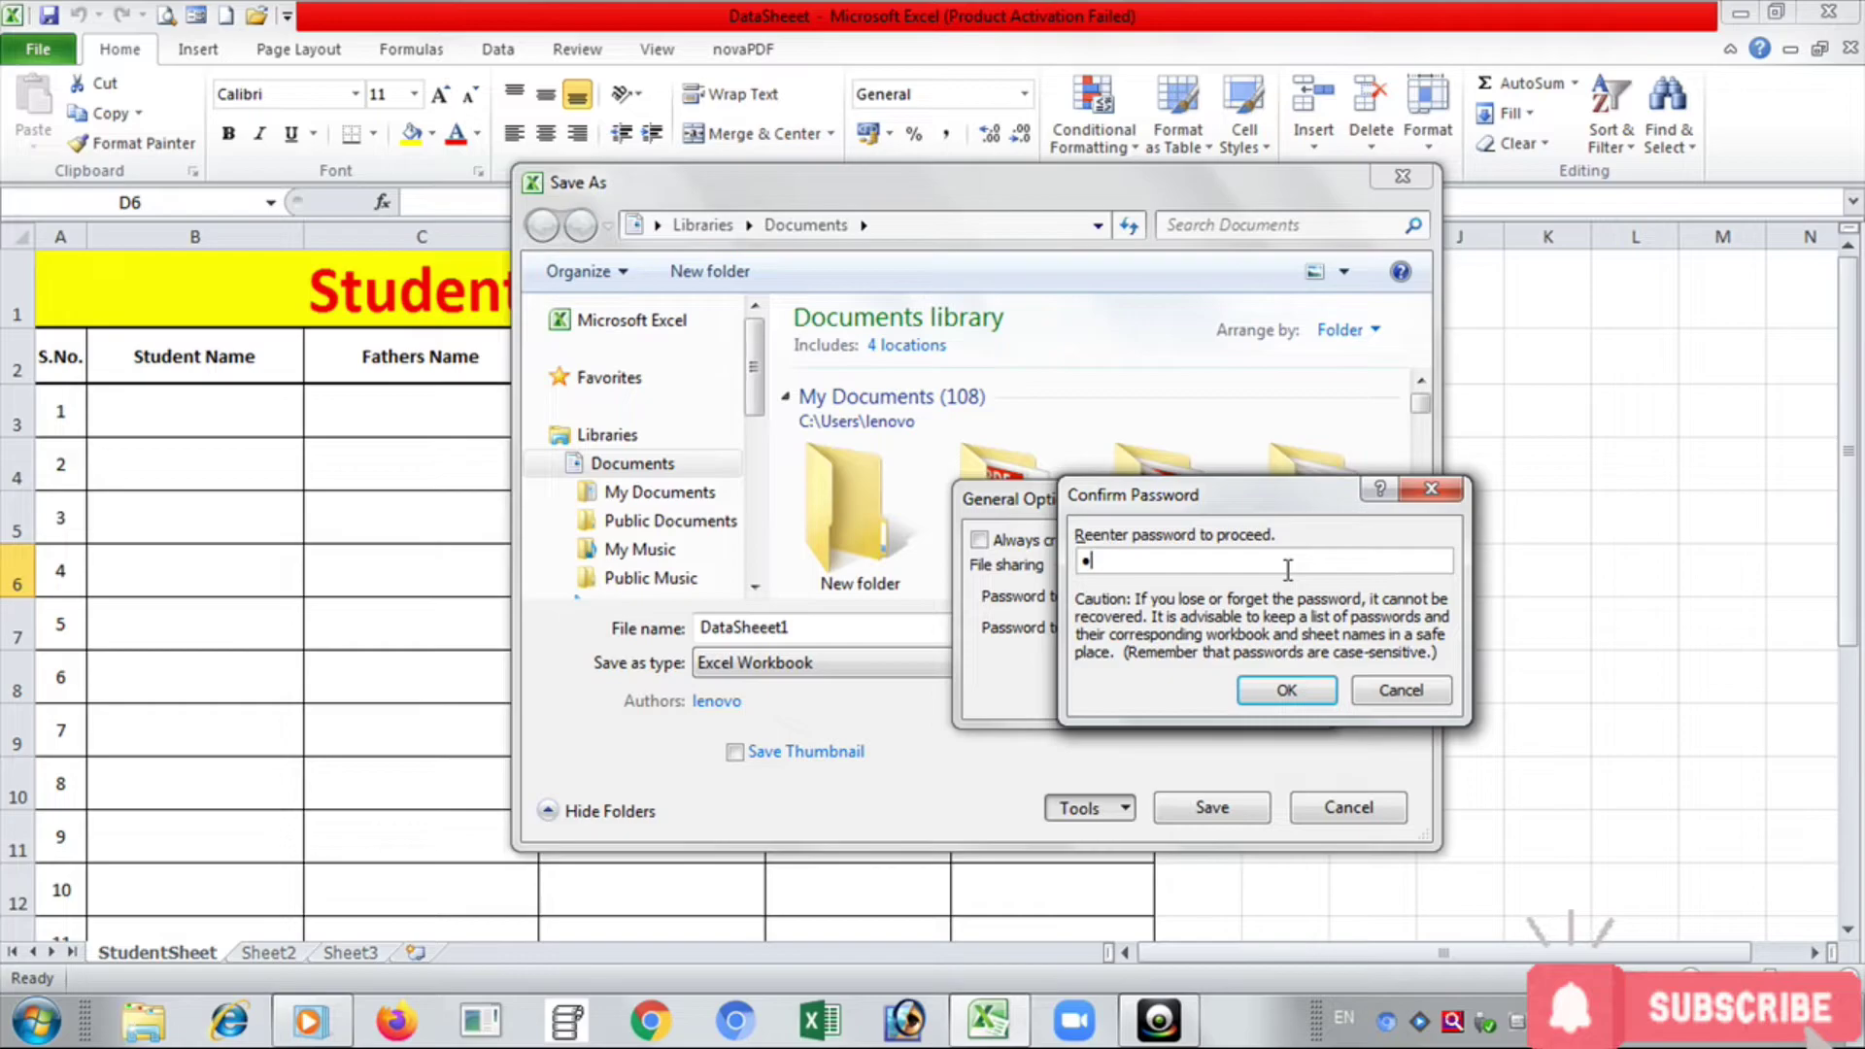
pyautogui.click(1307, 683)
pyautogui.click(1316, 675)
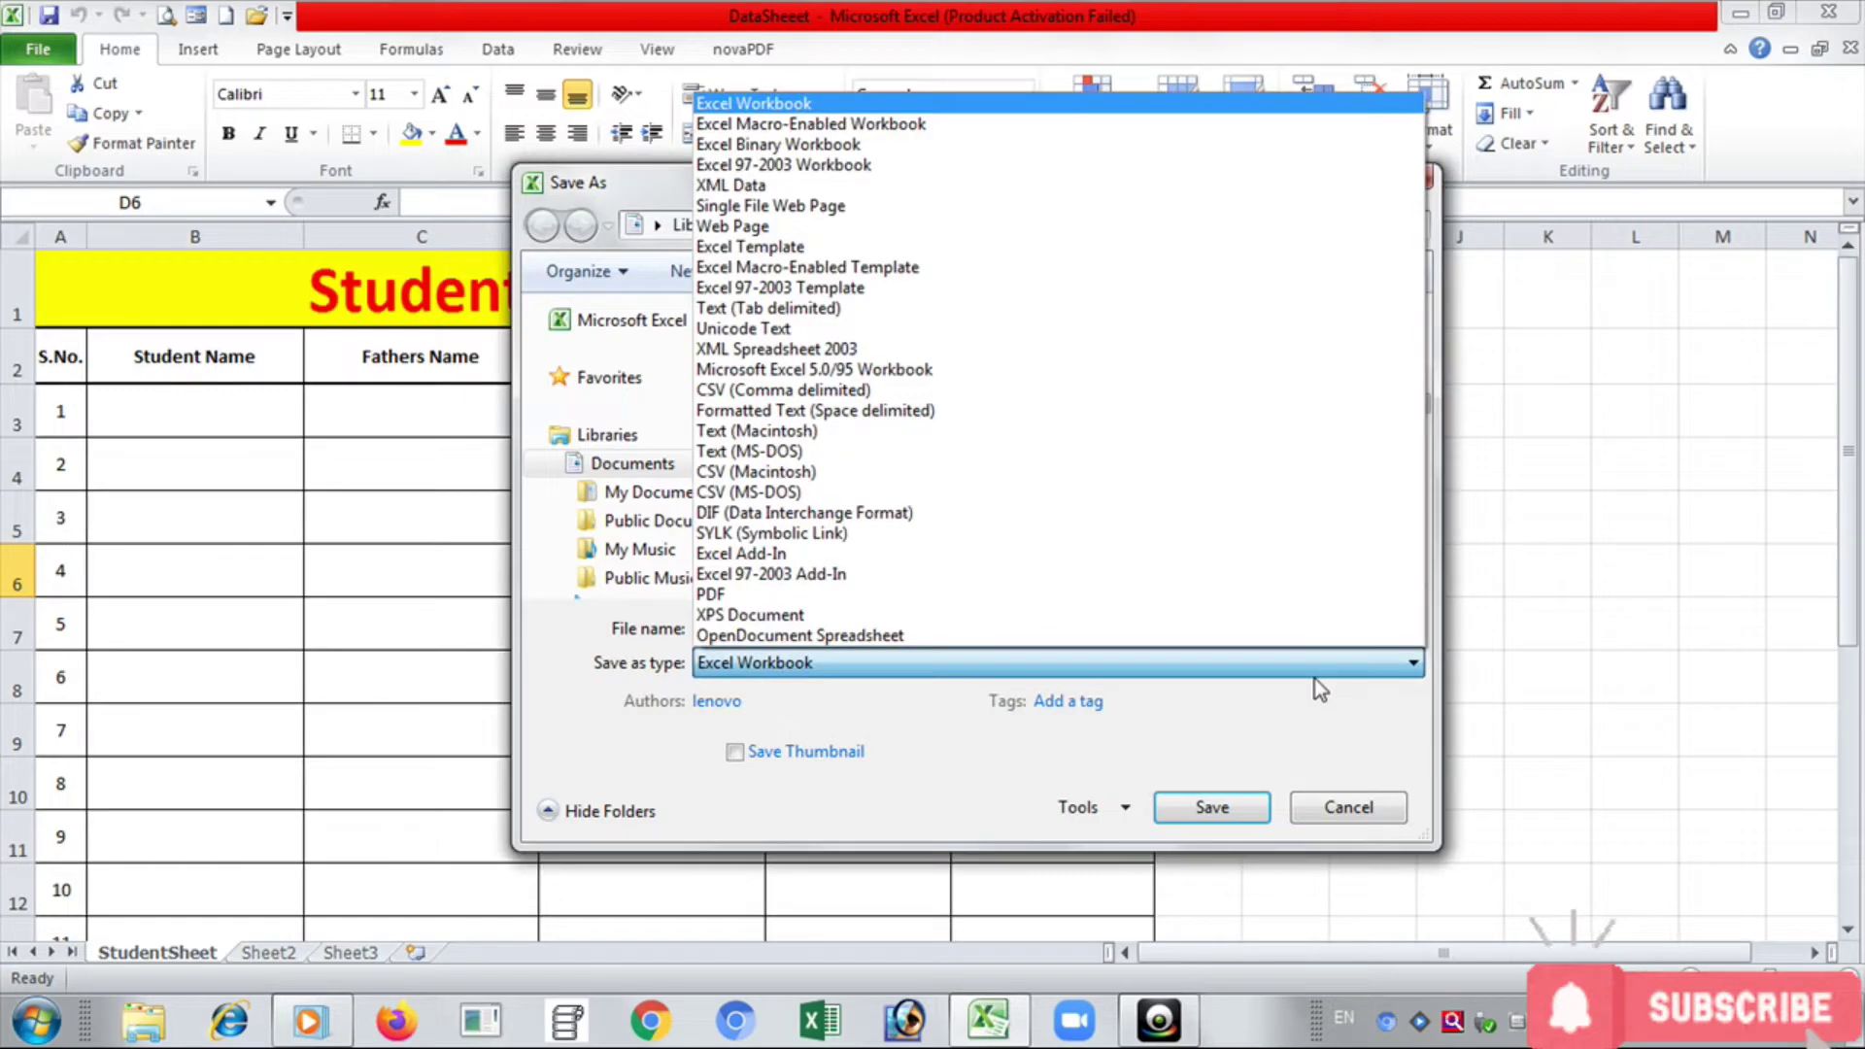
pyautogui.click(883, 675)
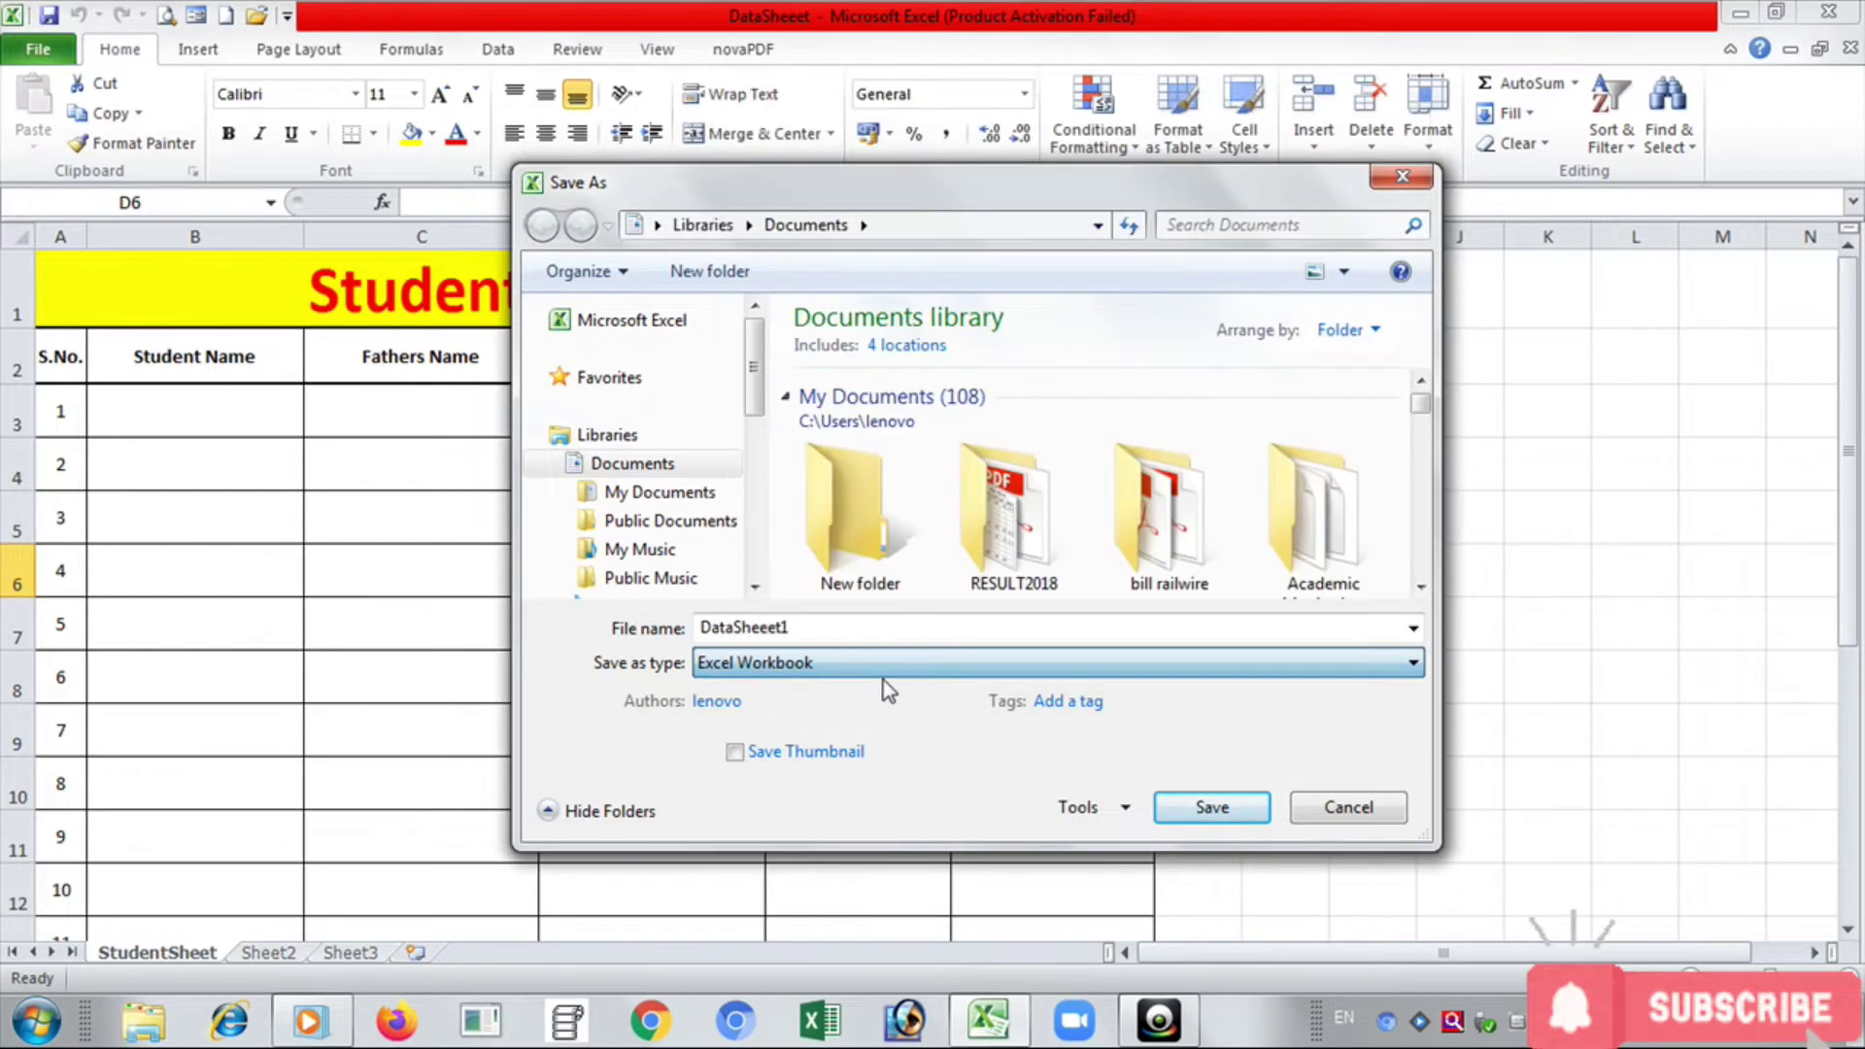
pyautogui.click(1246, 809)
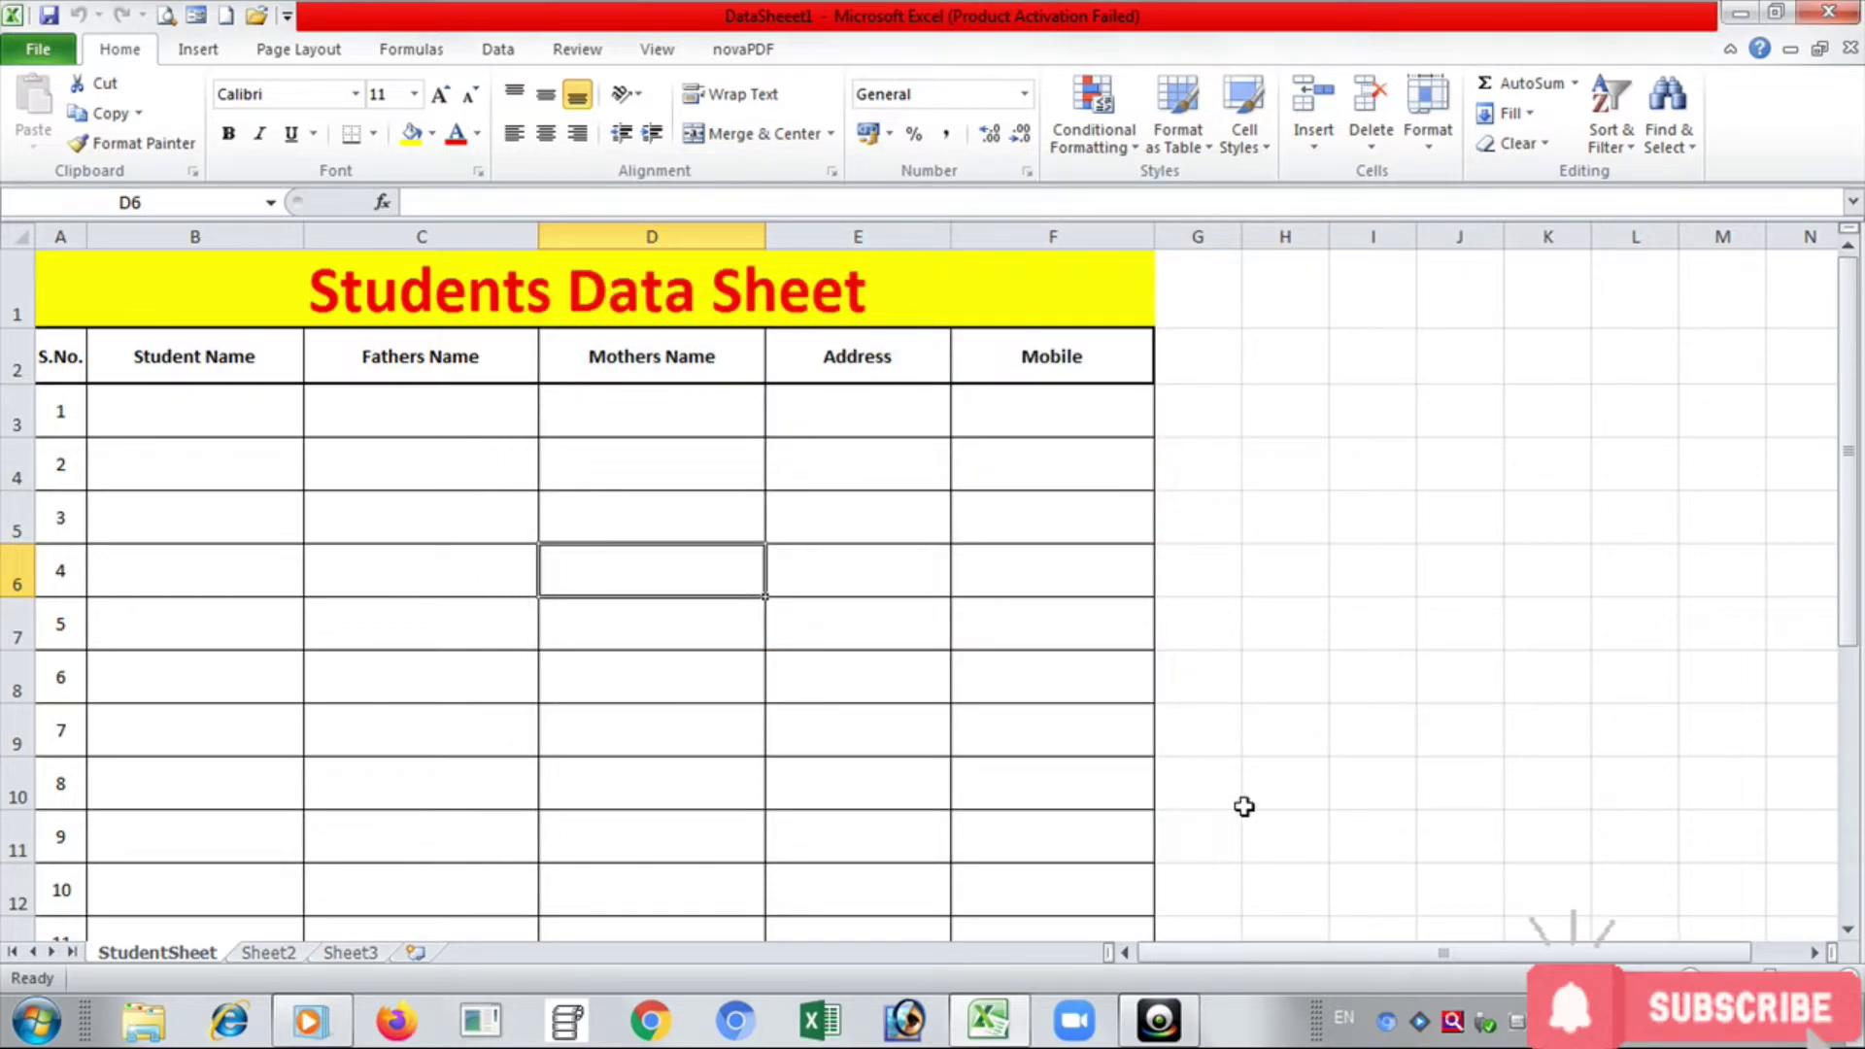
pyautogui.hotkey('ctrl', 'w')
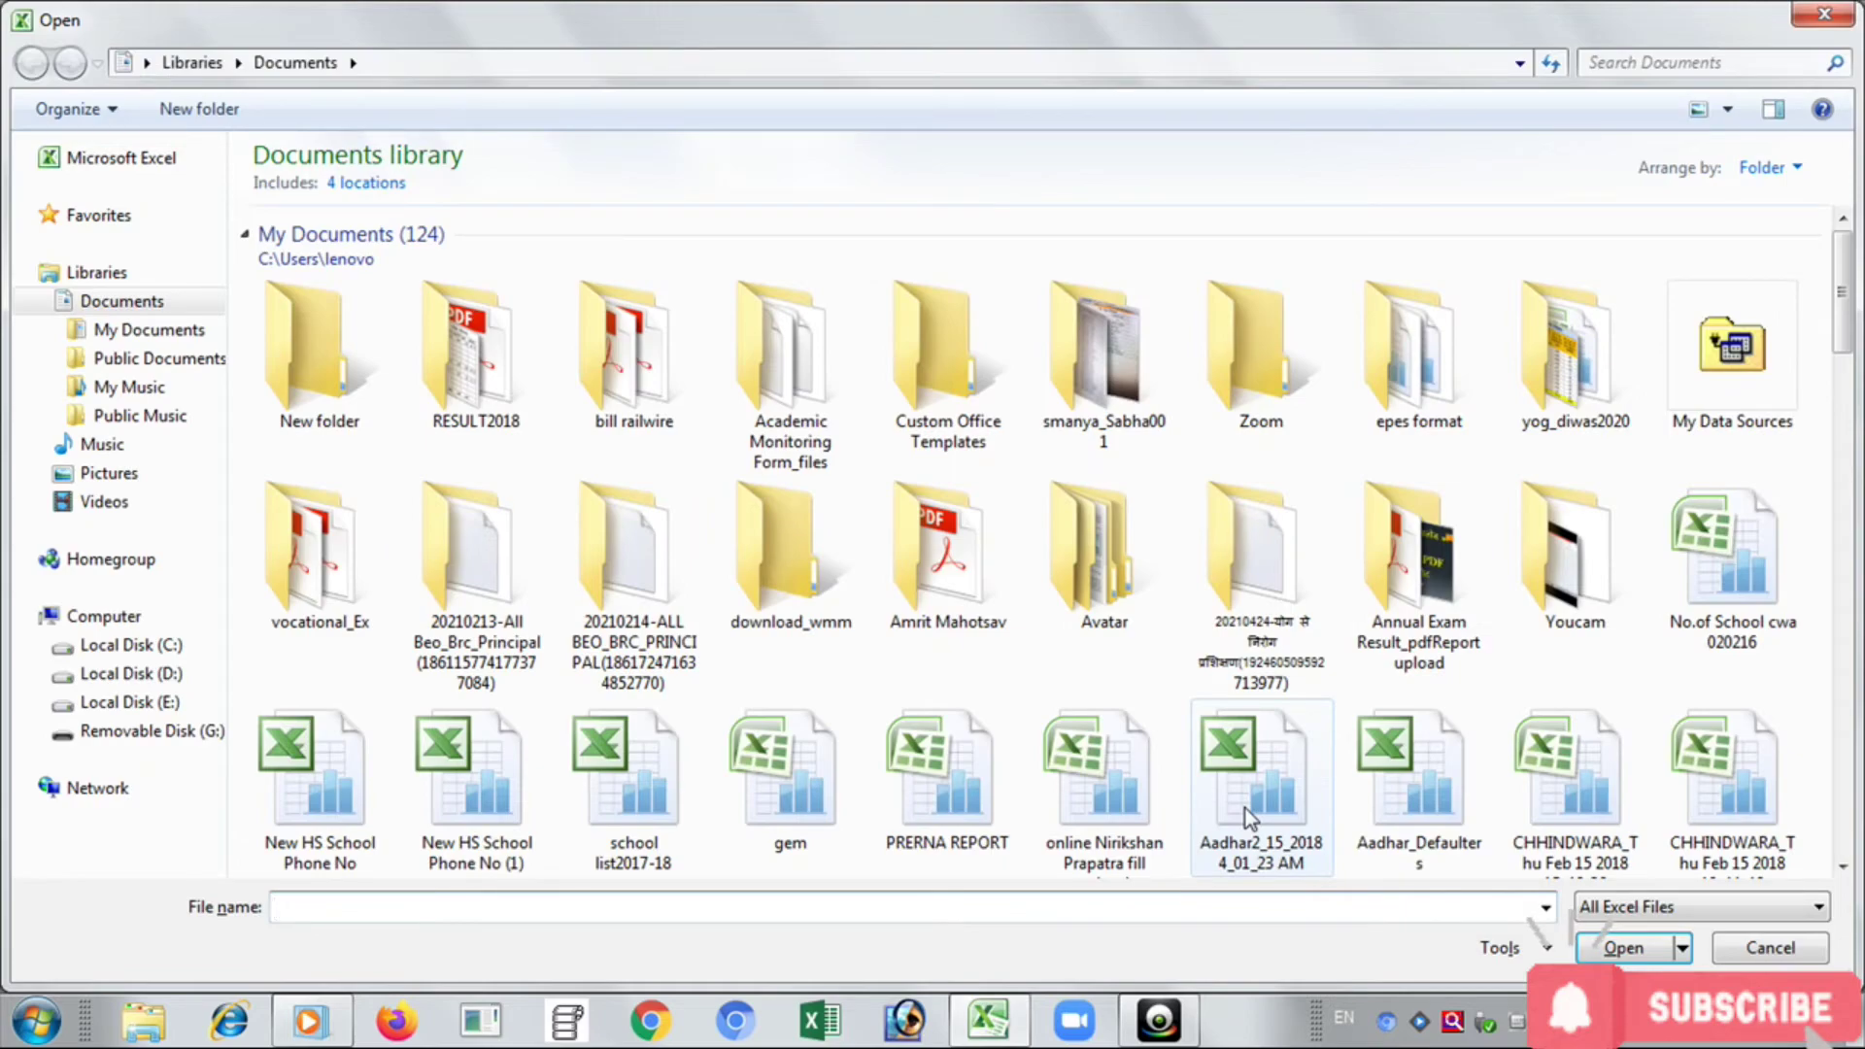
pyautogui.click(933, 819)
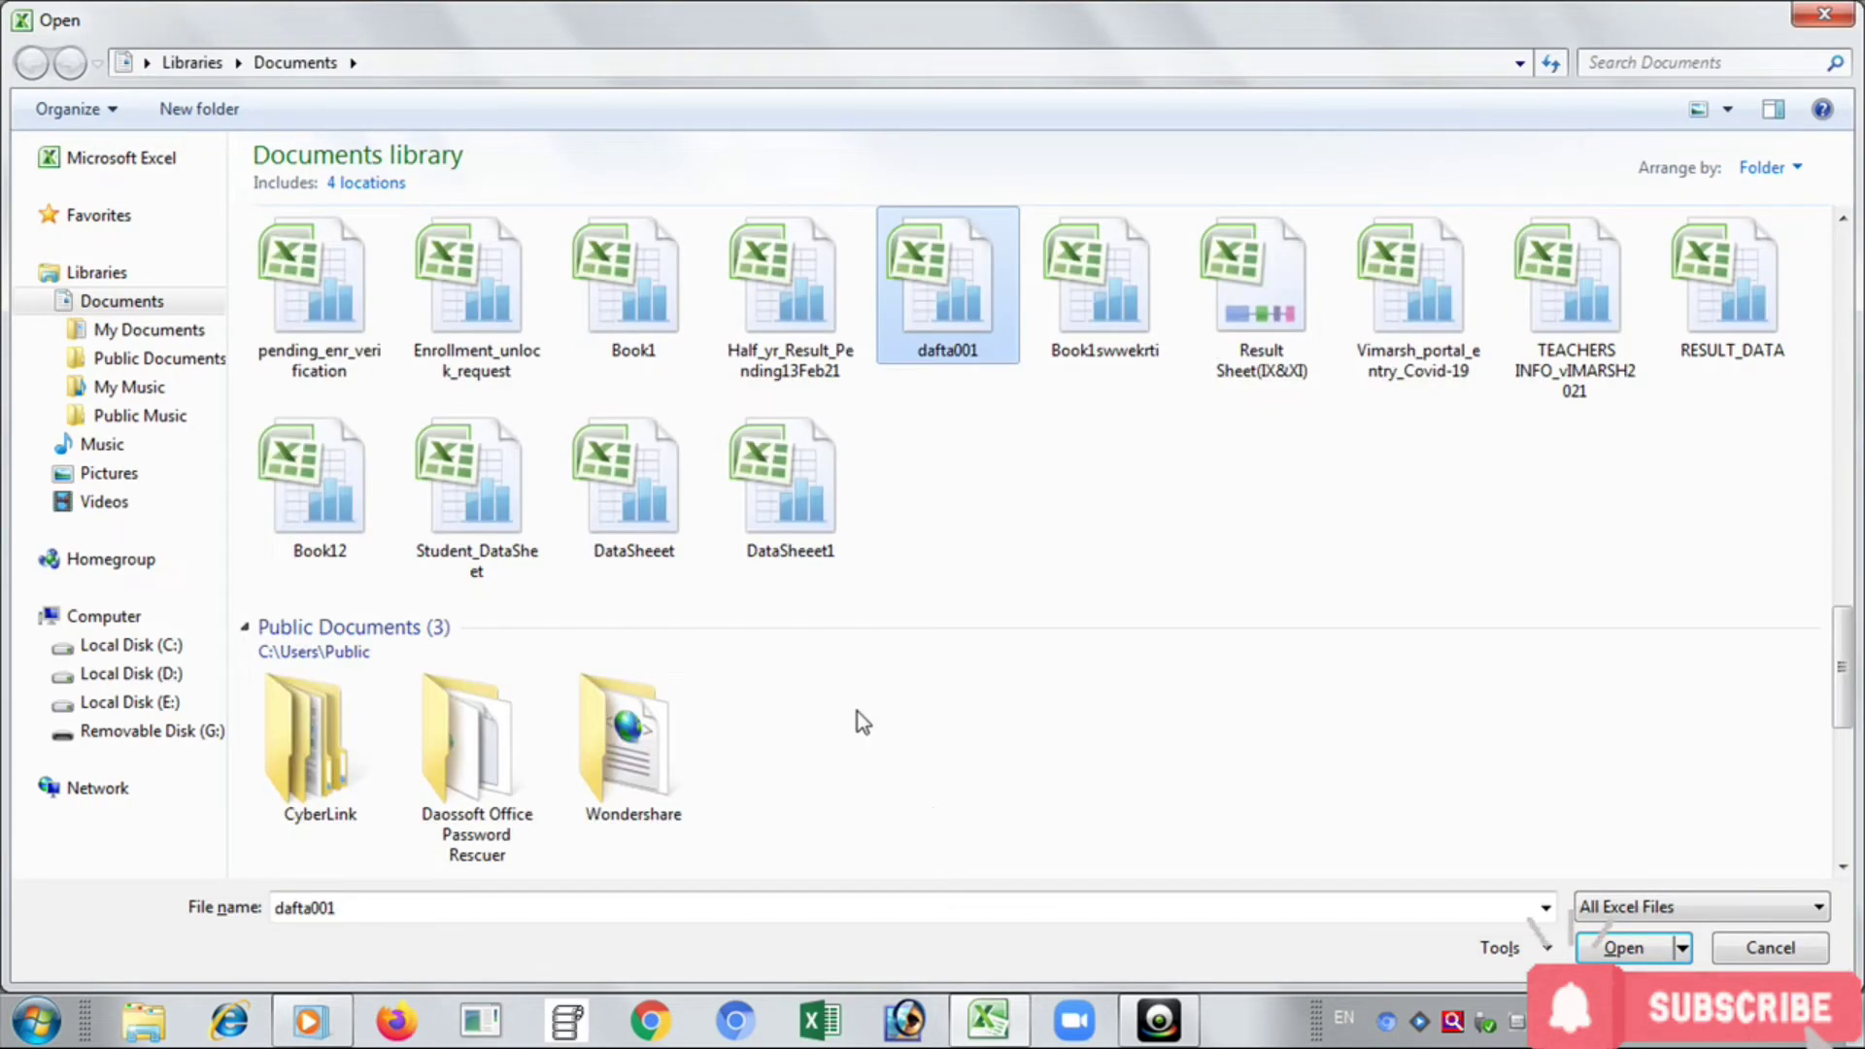
pyautogui.click(790, 501)
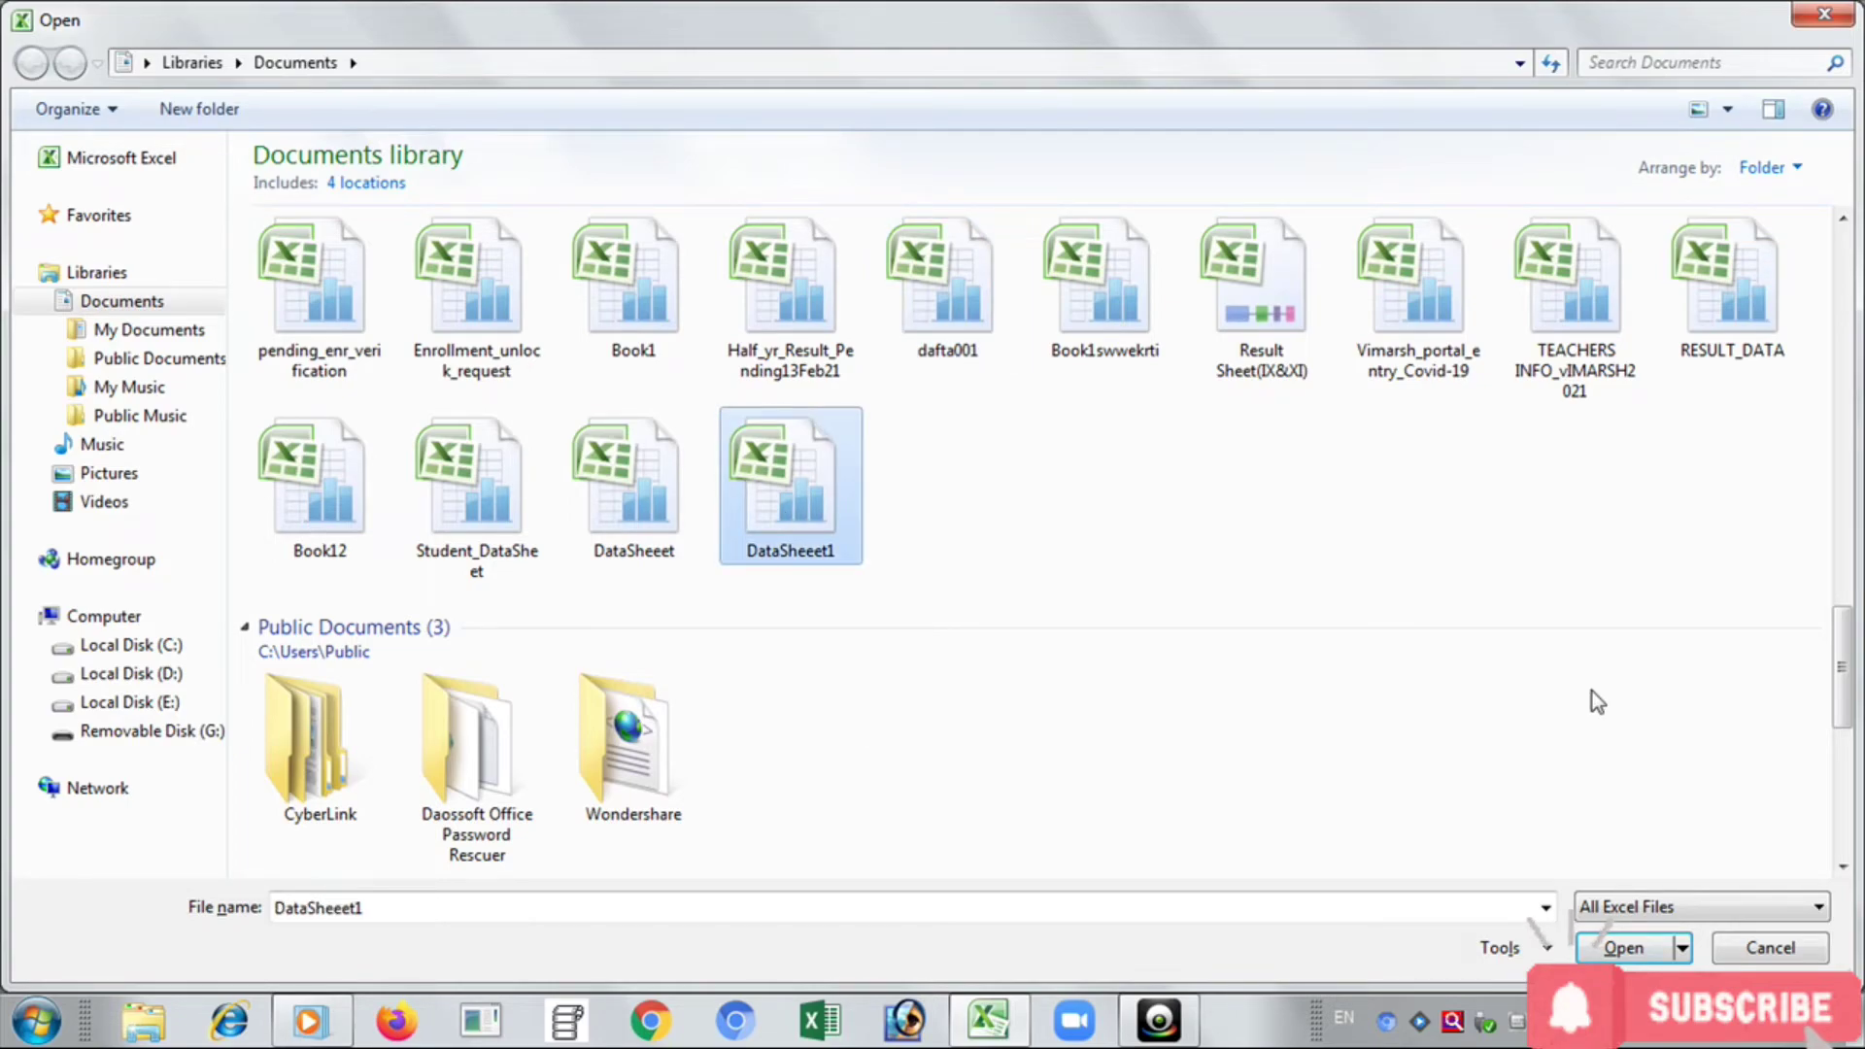
pyautogui.click(1630, 952)
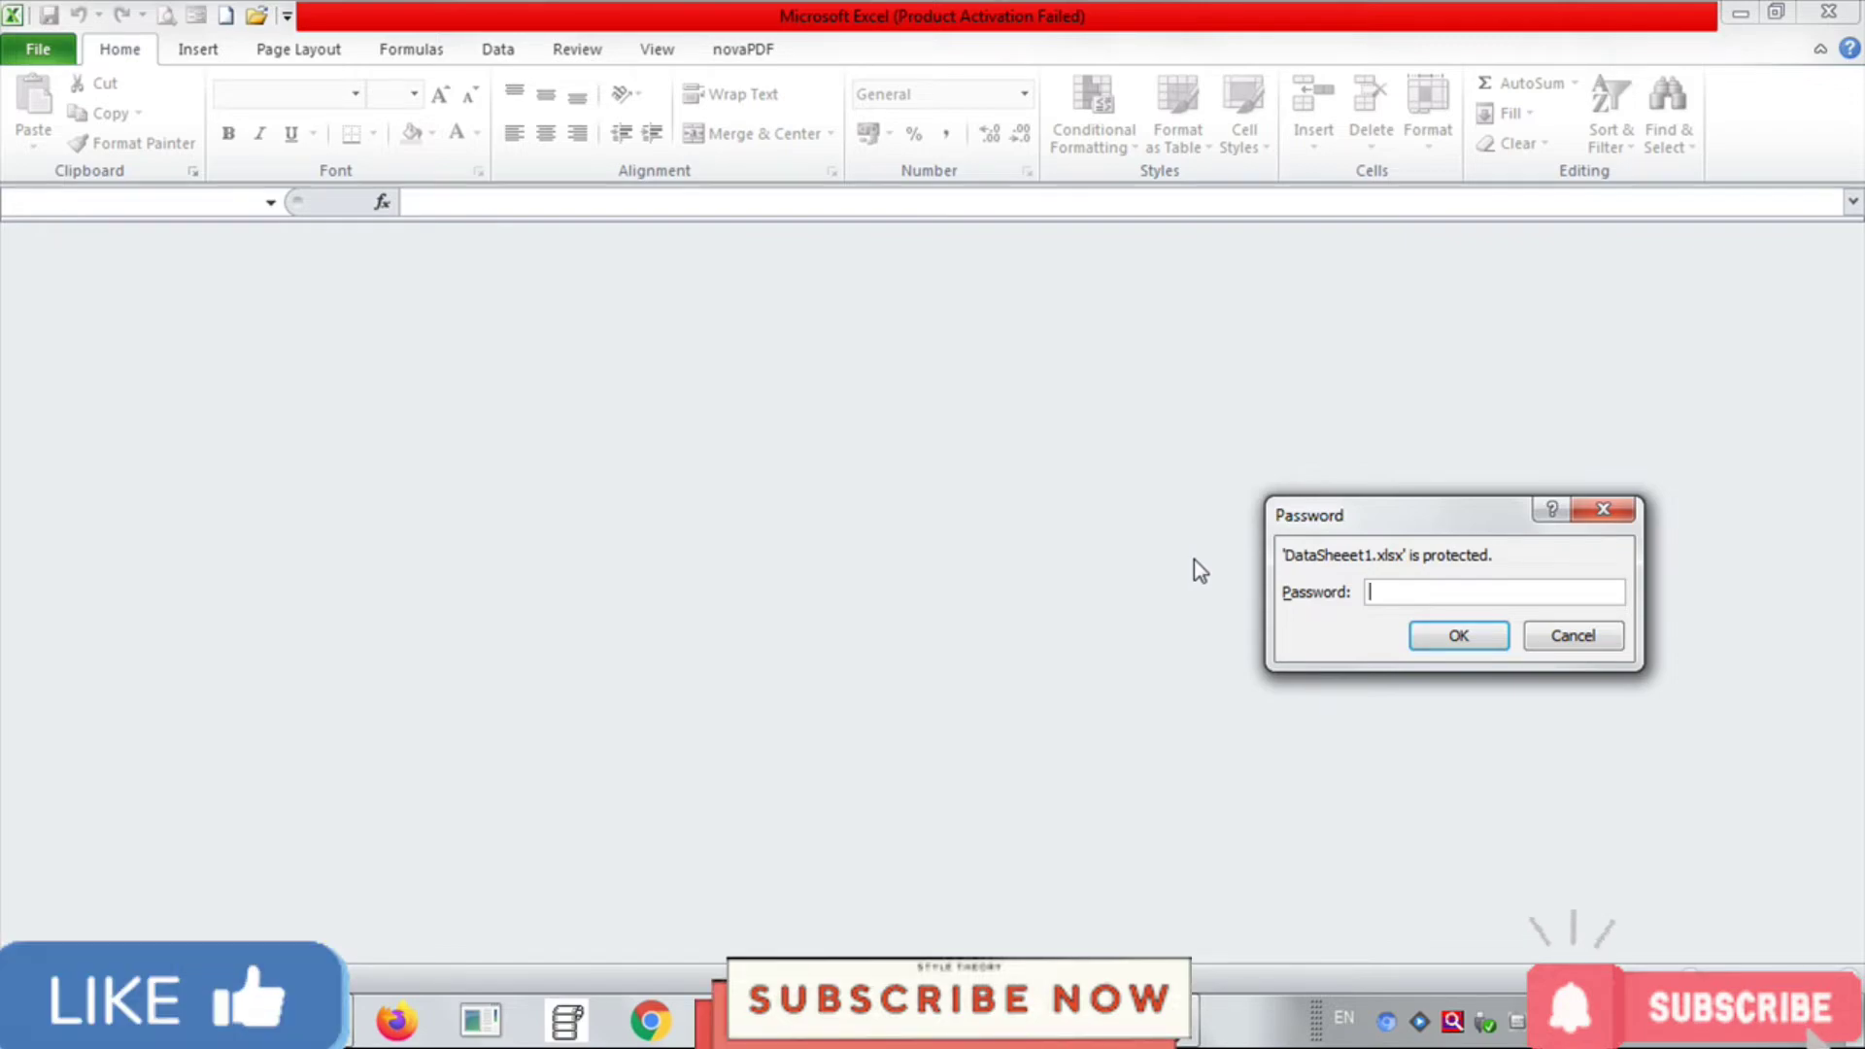
pyautogui.press('Return')
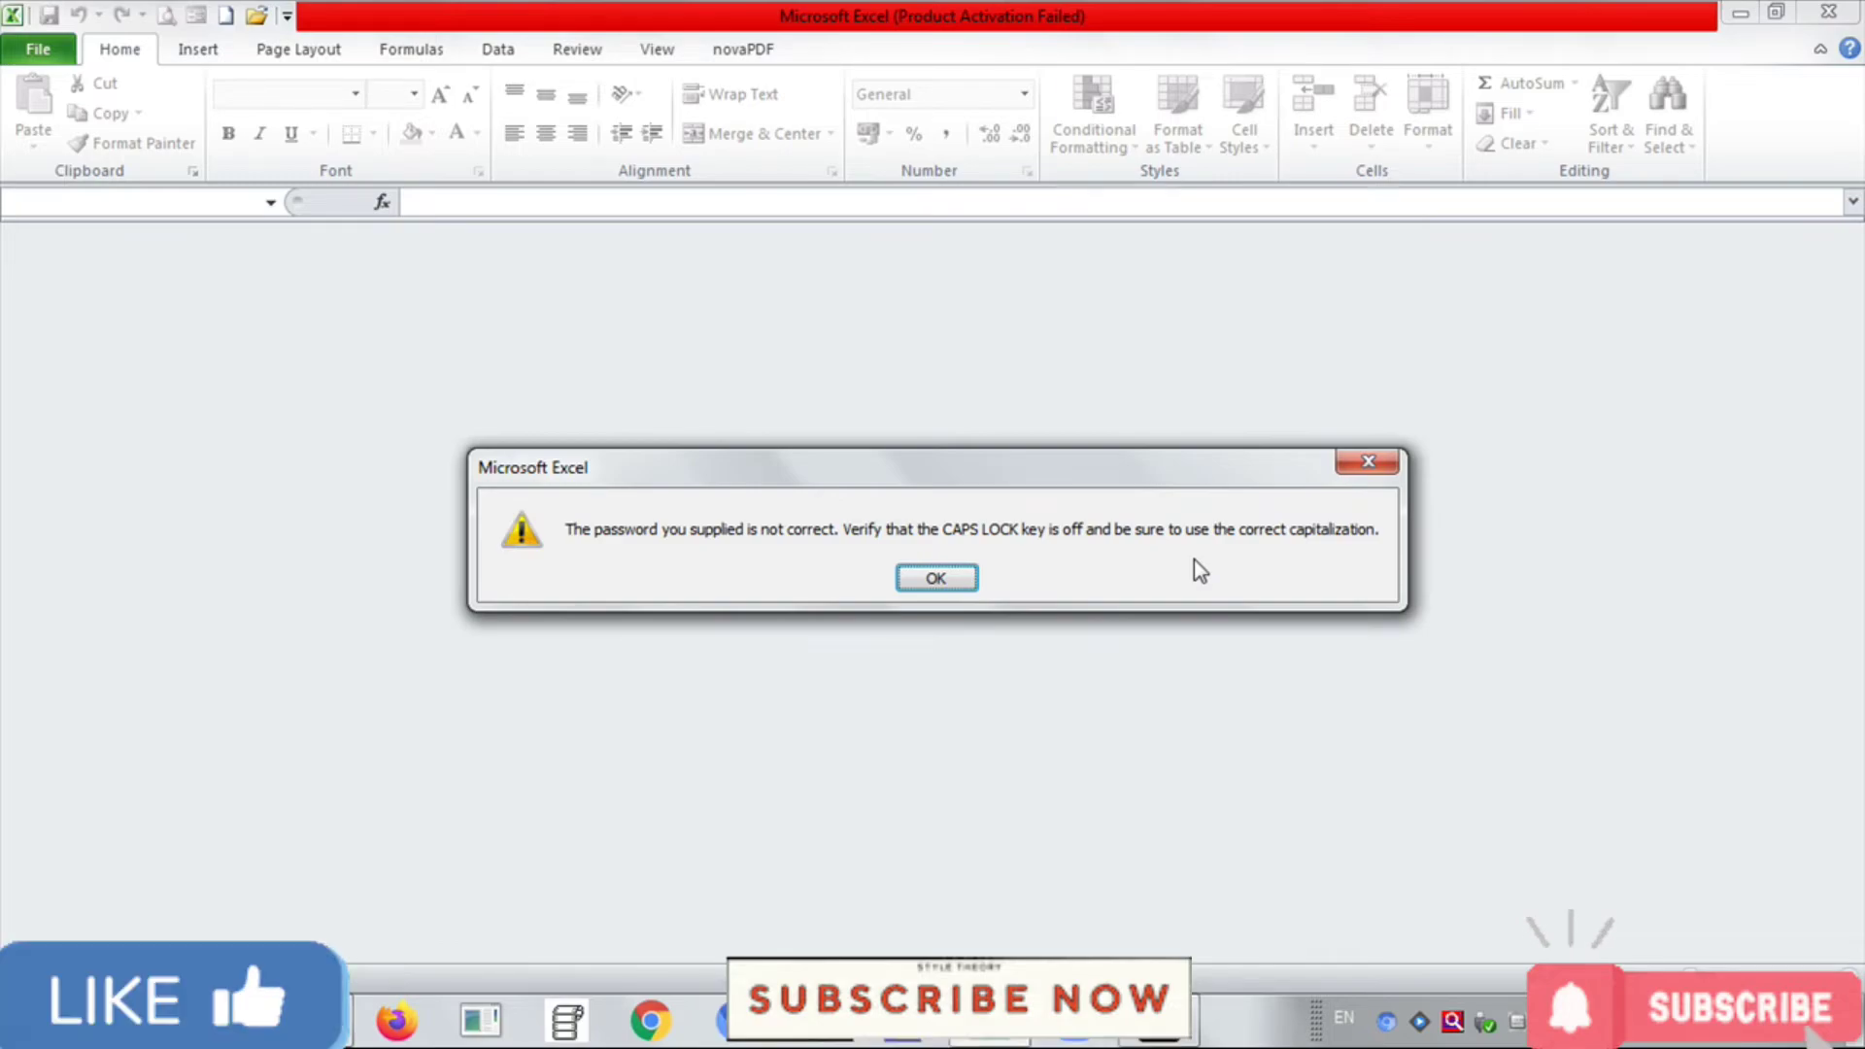
pyautogui.press('Return')
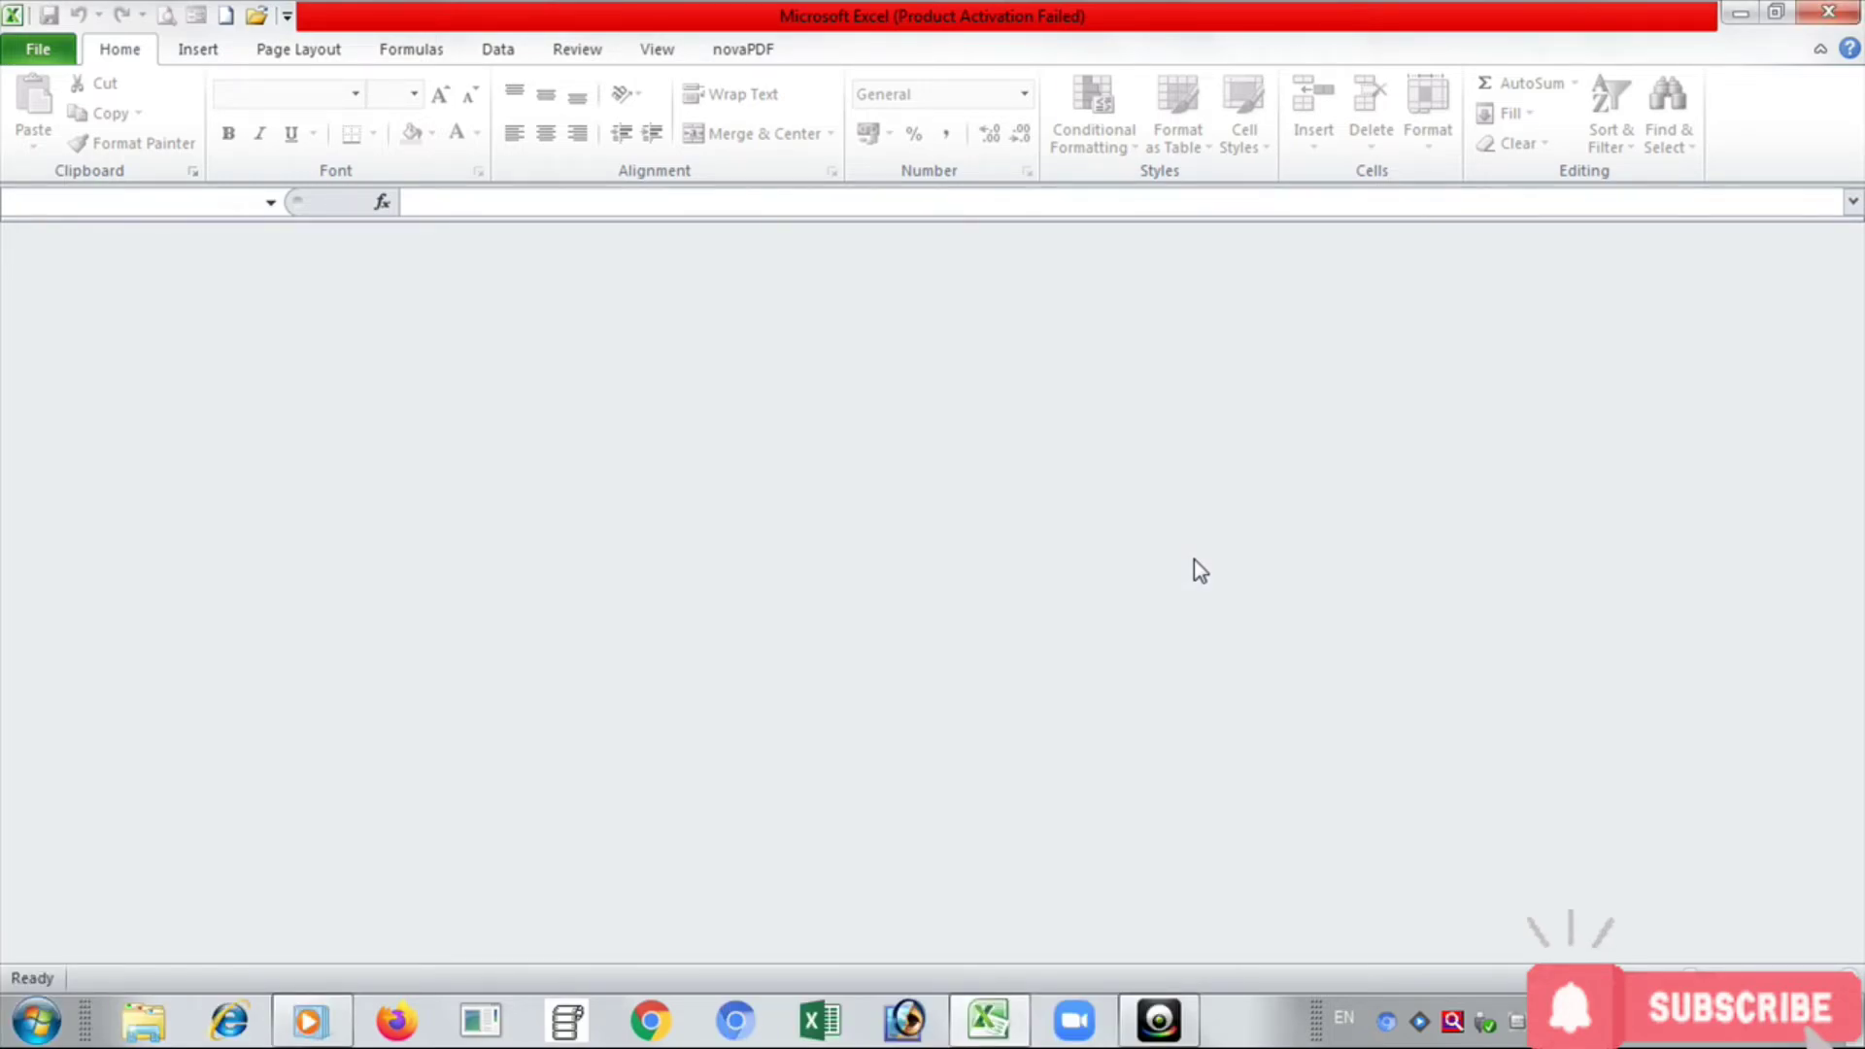
pyautogui.hotkey('ctrl', 'o')
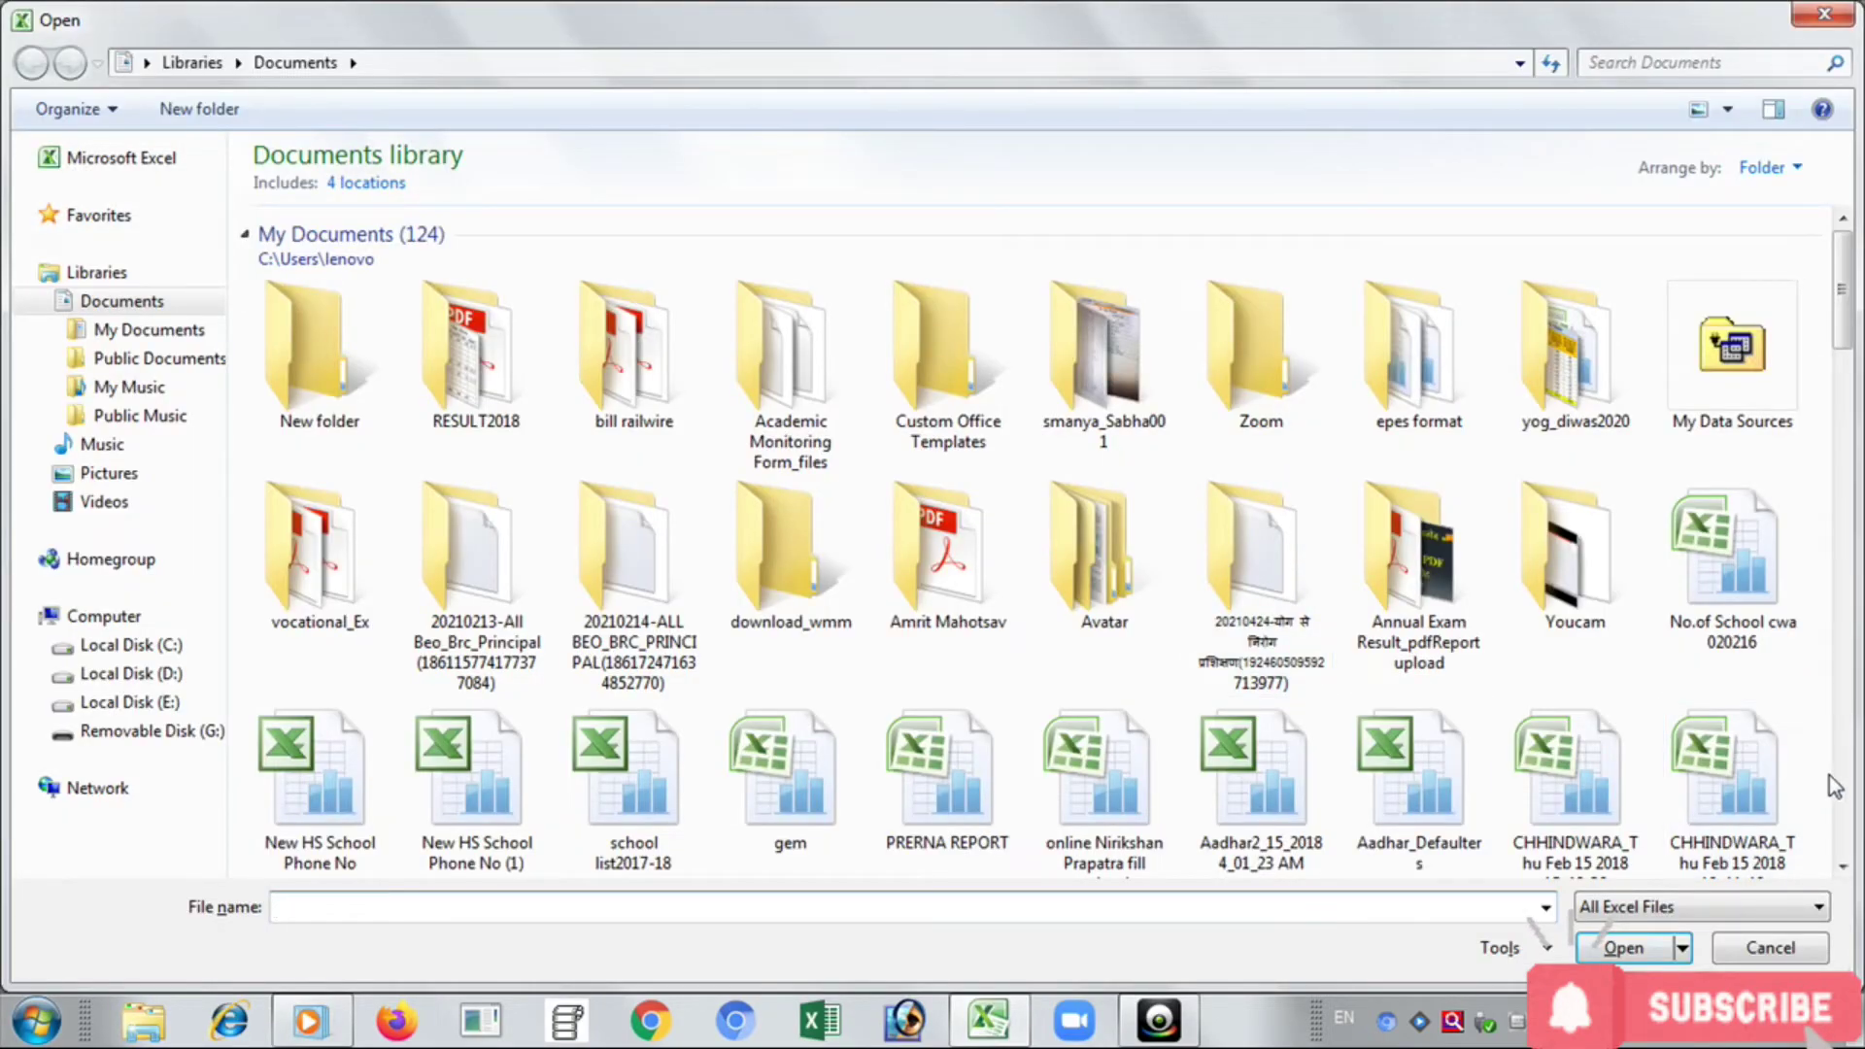
# Step: Open DataSheeet1 from Documents and submit the correct open password
pyautogui.scroll(-15, 1846, 807)
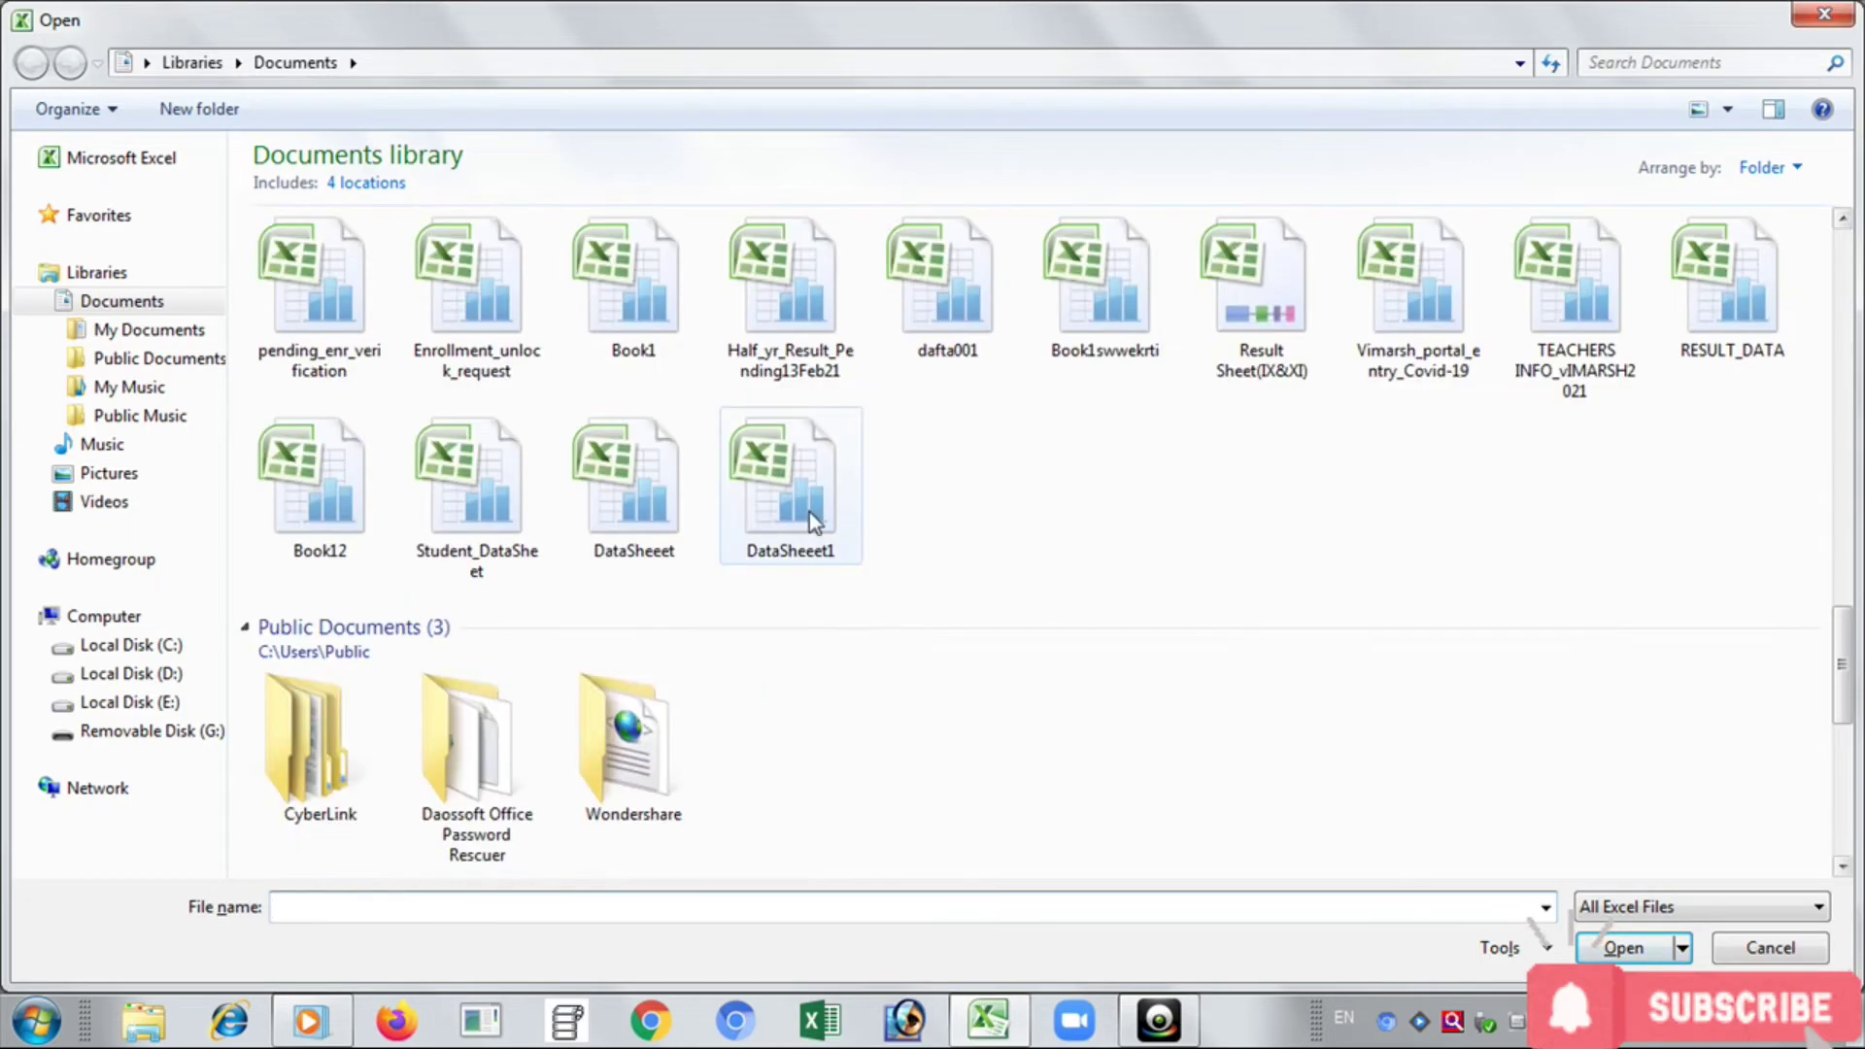
pyautogui.click(807, 513)
pyautogui.click(1603, 950)
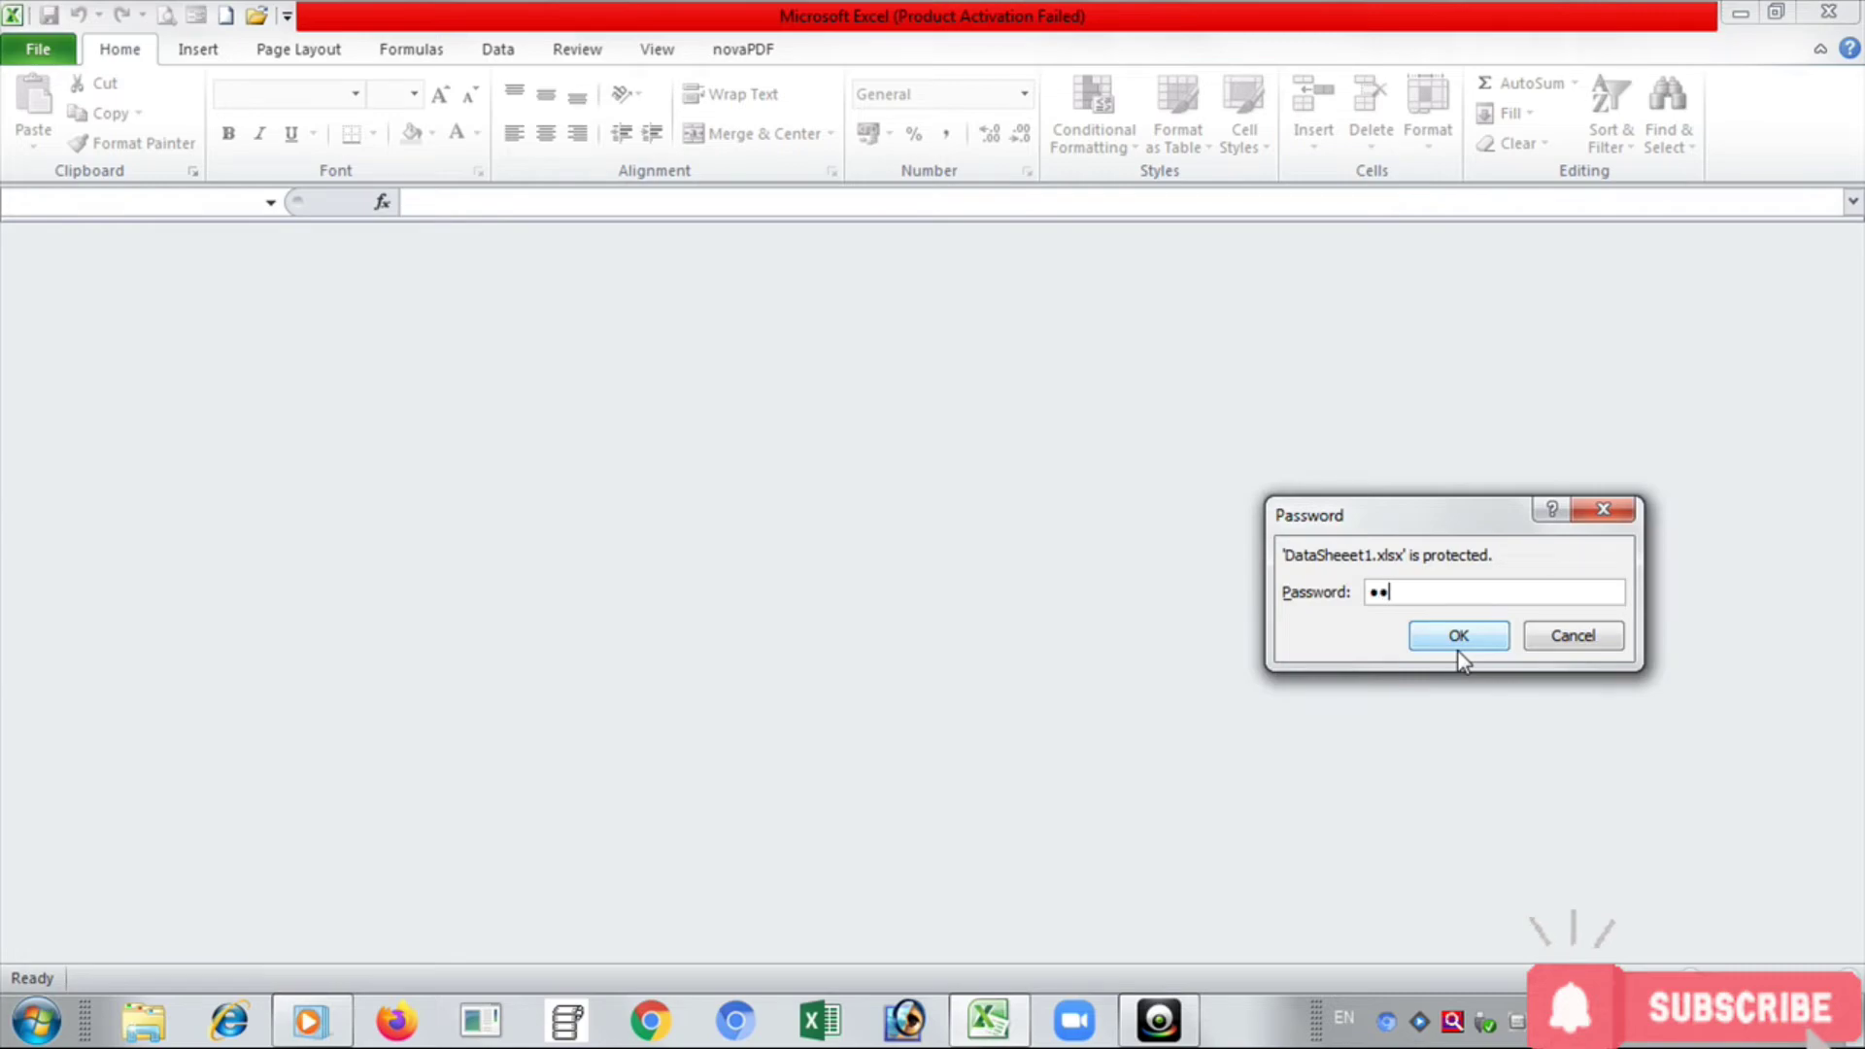
pyautogui.click(1461, 638)
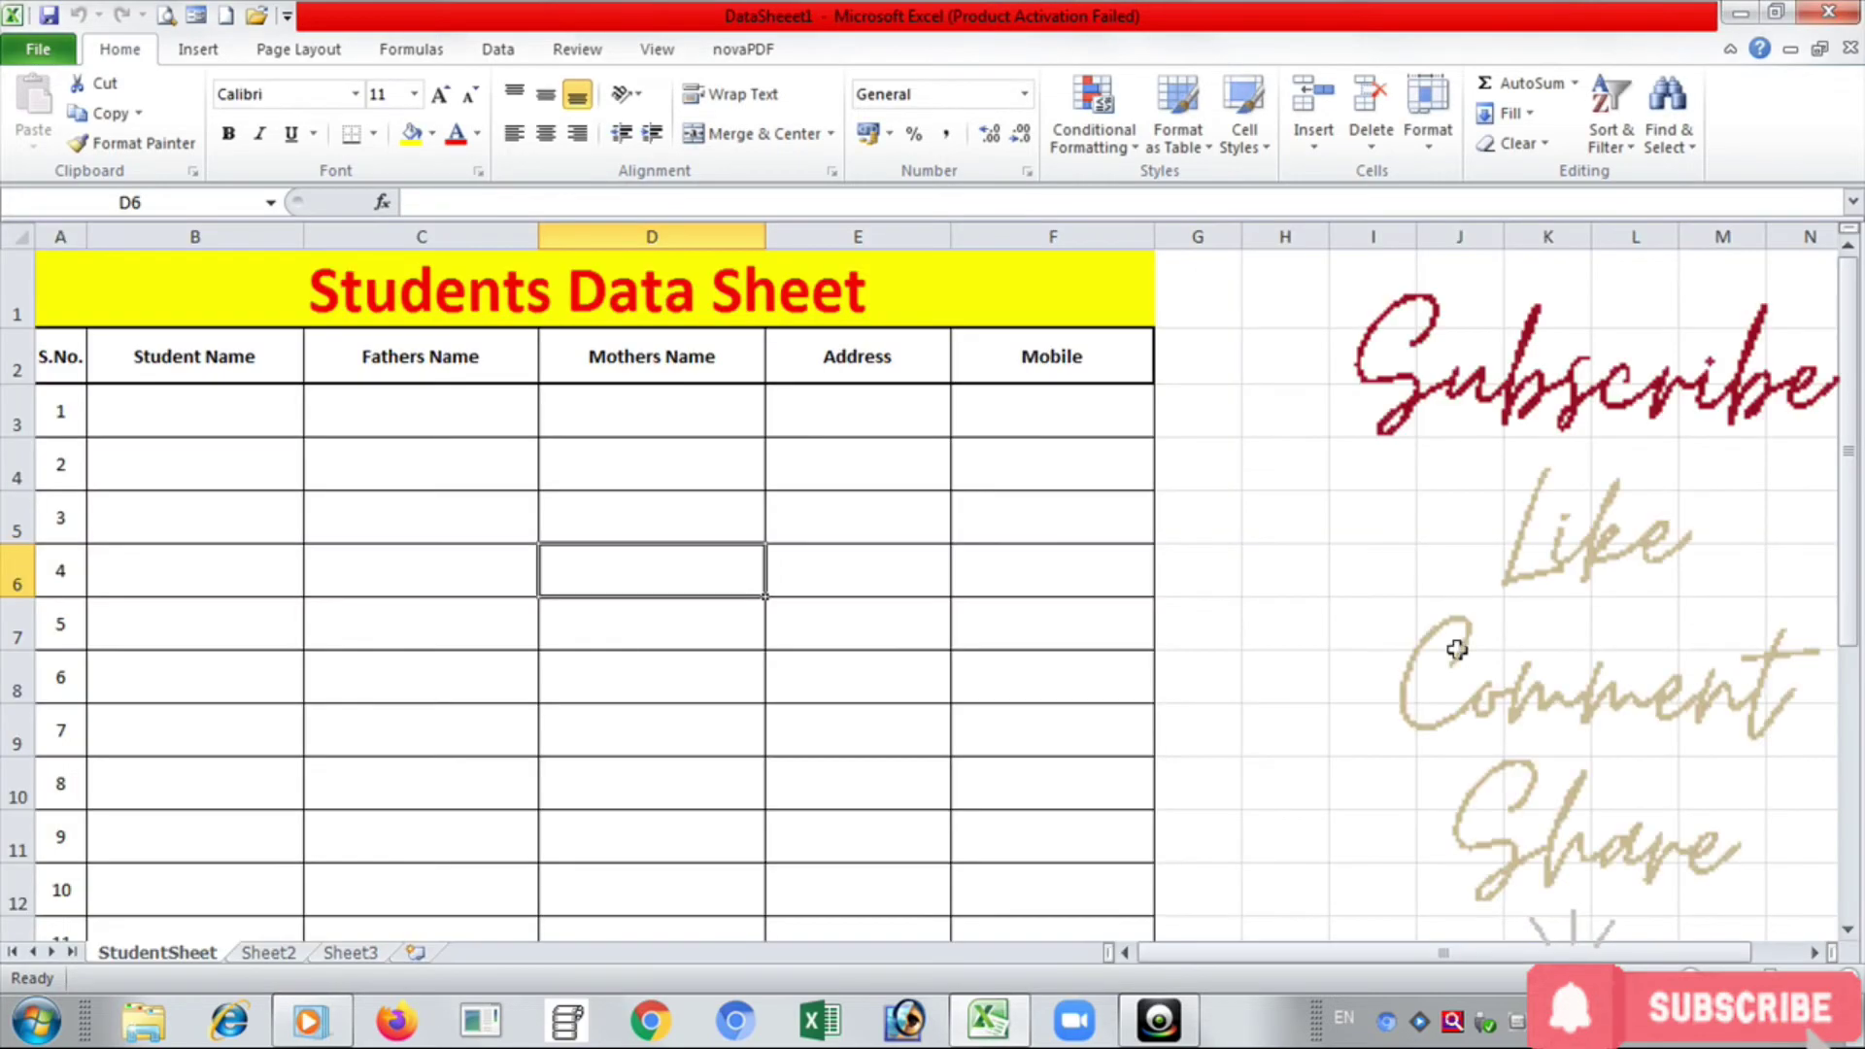